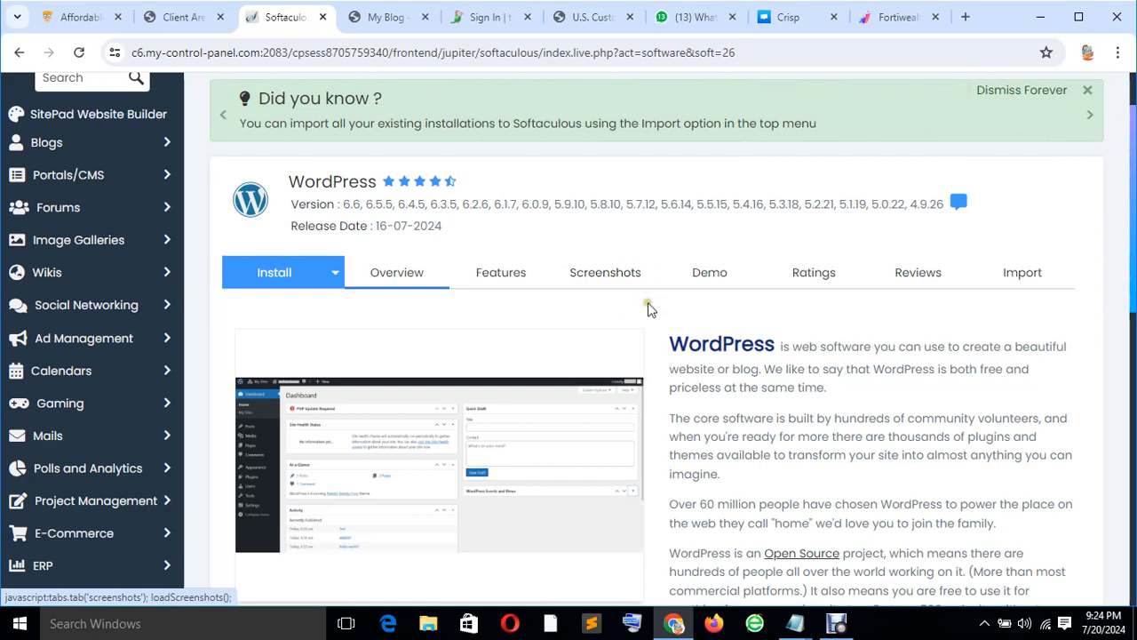
Open removal of the mafgid.com WordPress install, set to delete directory, database and database user.
scroll(551, 347, "down", 4)
scroll(551, 347, "down", 2)
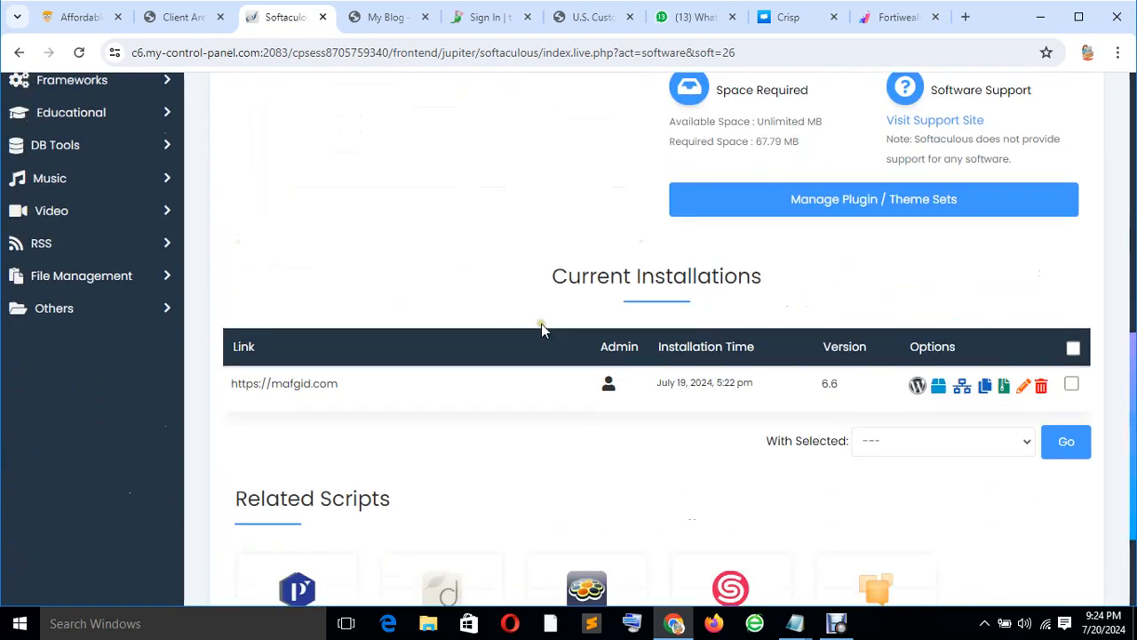
left_click(1039, 388)
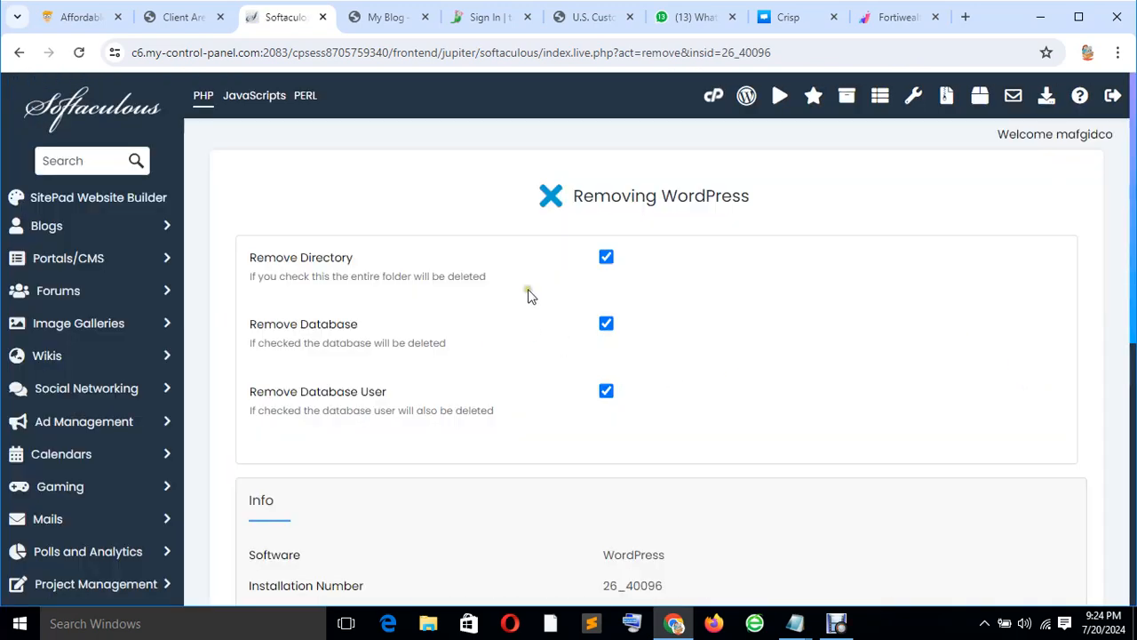
Remove the old mafgid.com WordPress installation, confirm it, and return to WordPress Management.
scroll(528, 296, "down", 6)
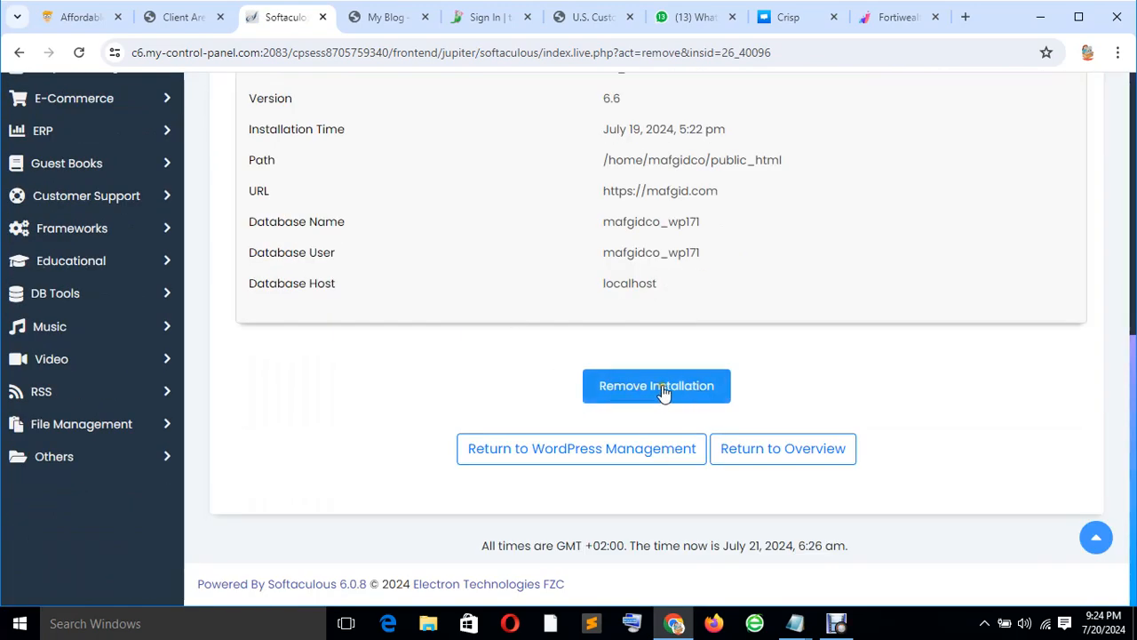
left_click(645, 373)
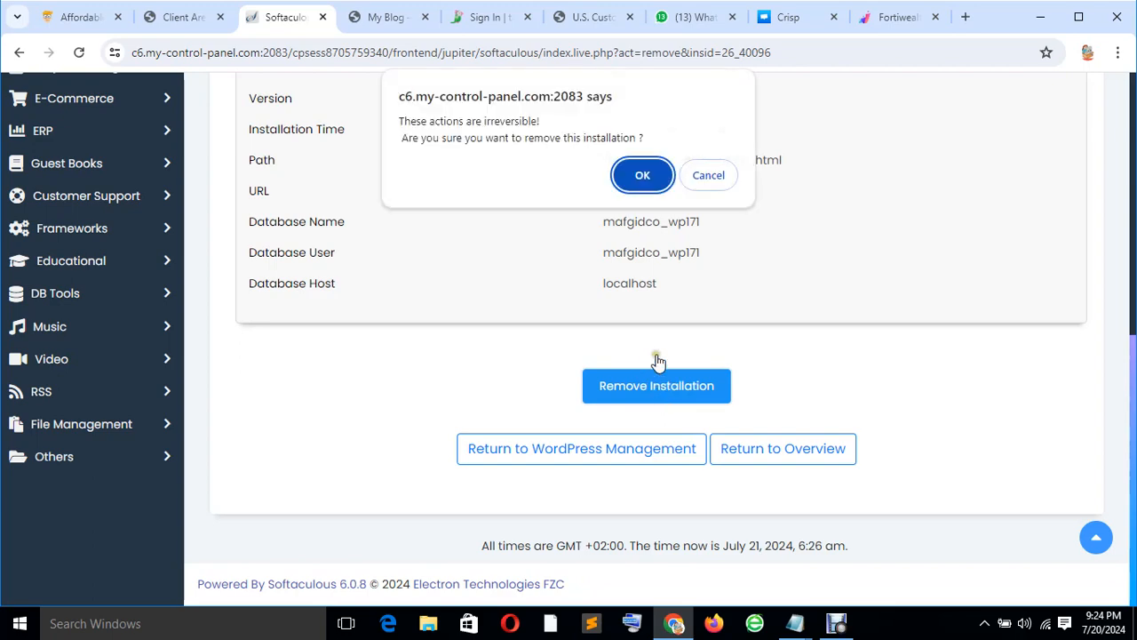
left_click(655, 178)
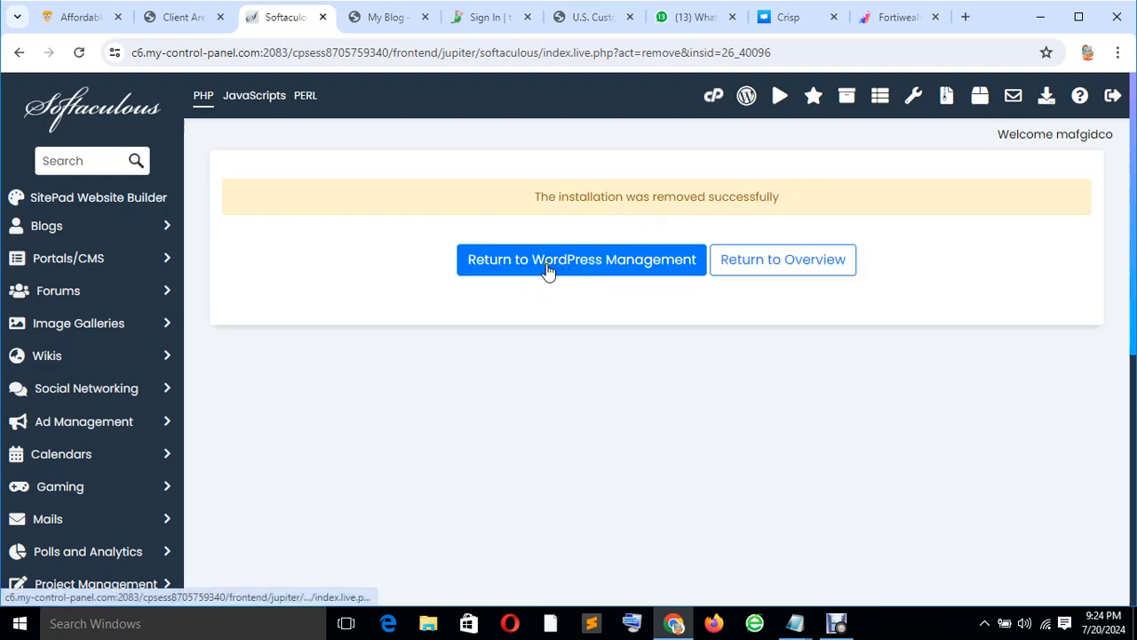
left_click(549, 267)
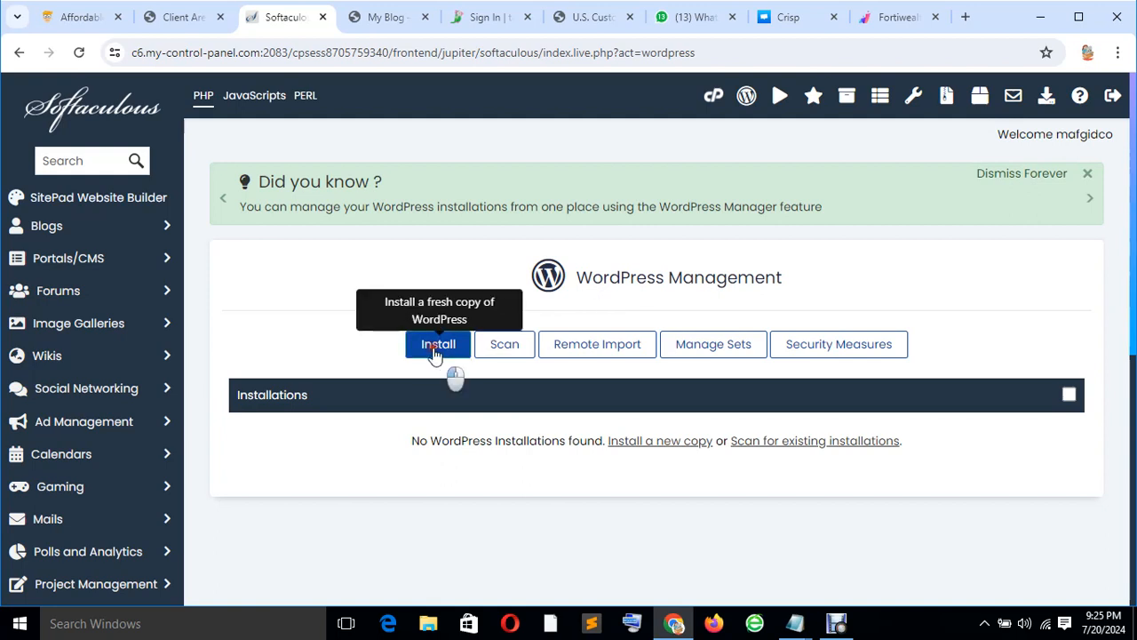
left_click(435, 352)
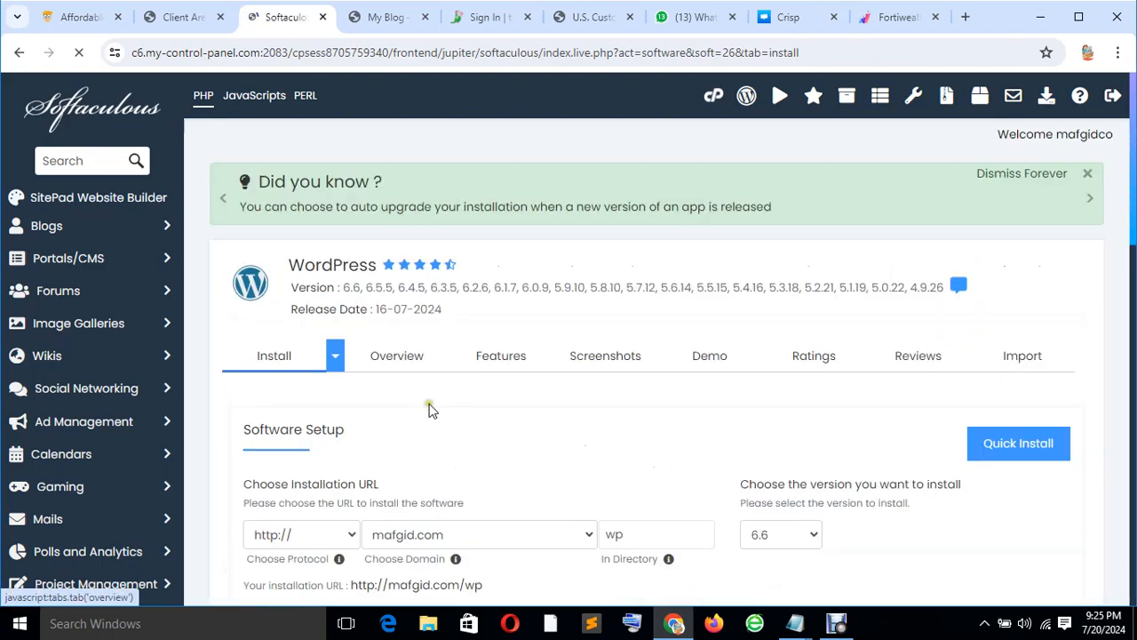
scroll(534, 437, "down", 2)
left_click(613, 366)
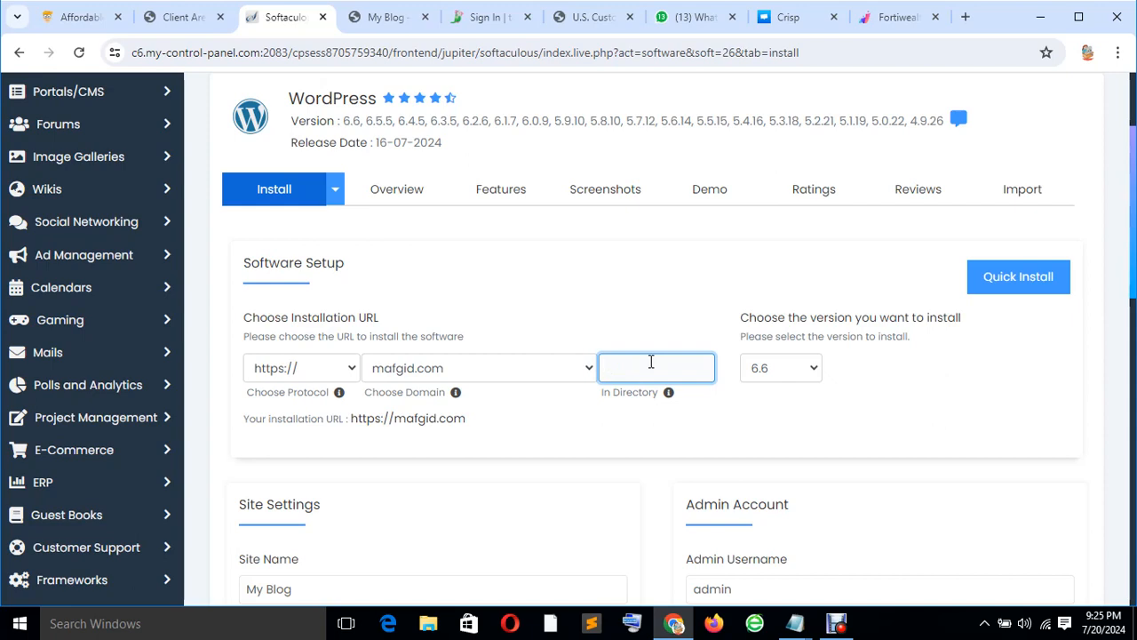
scroll(530, 397, "down", 4)
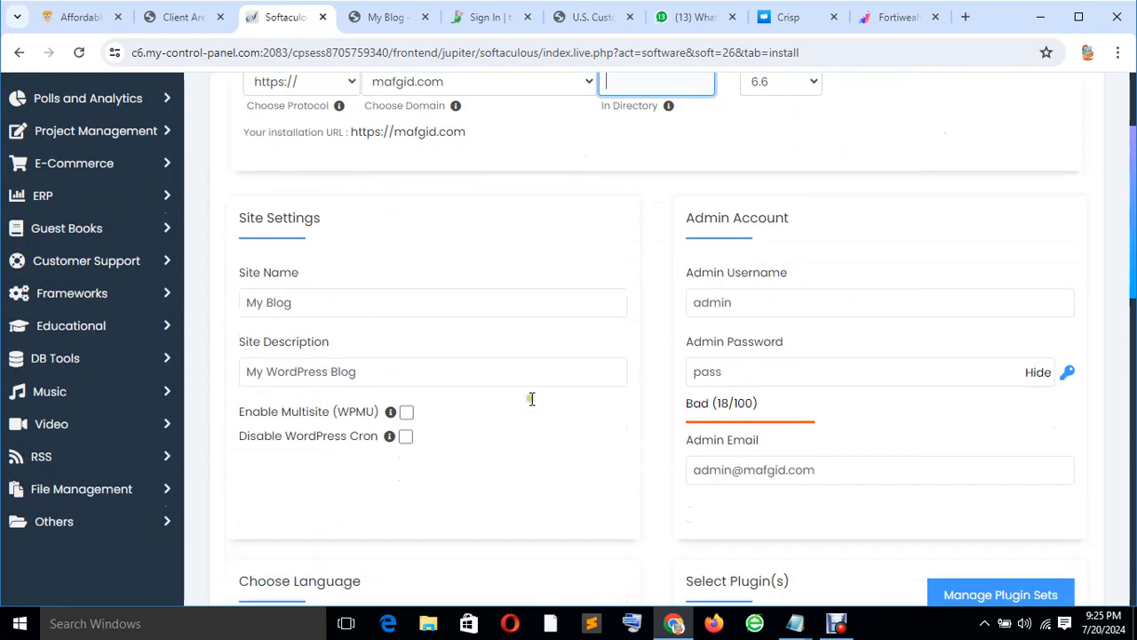
scroll(415, 235, "up", 3)
scroll(416, 236, "up", 1)
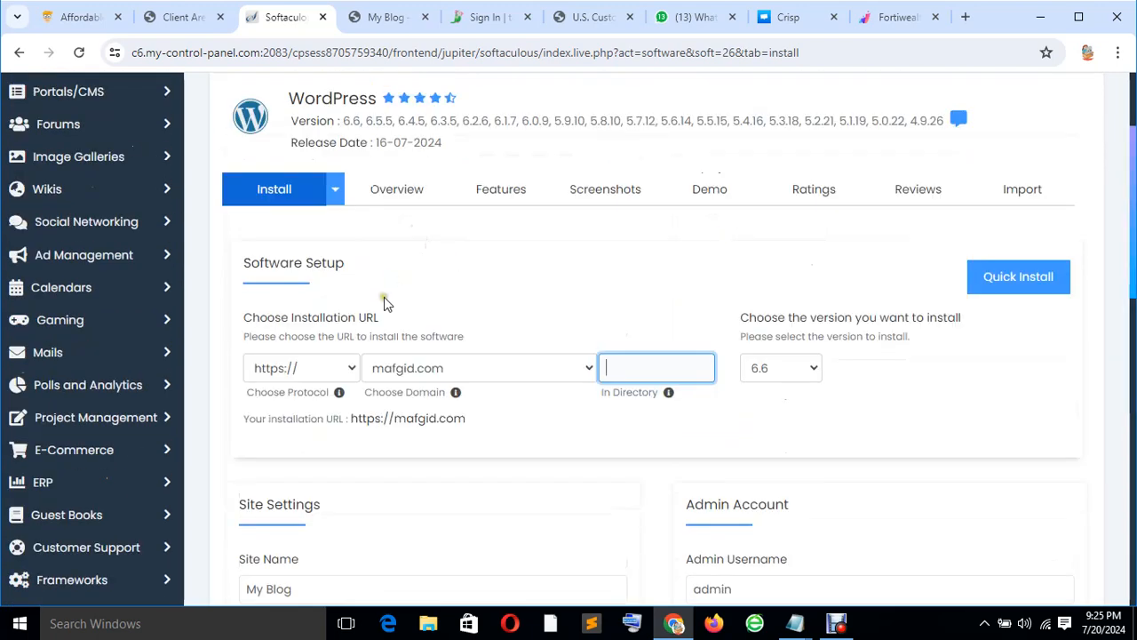
scroll(385, 299, "down", 2)
Delete the default Site Name 'My Blog'.
left_click(309, 423)
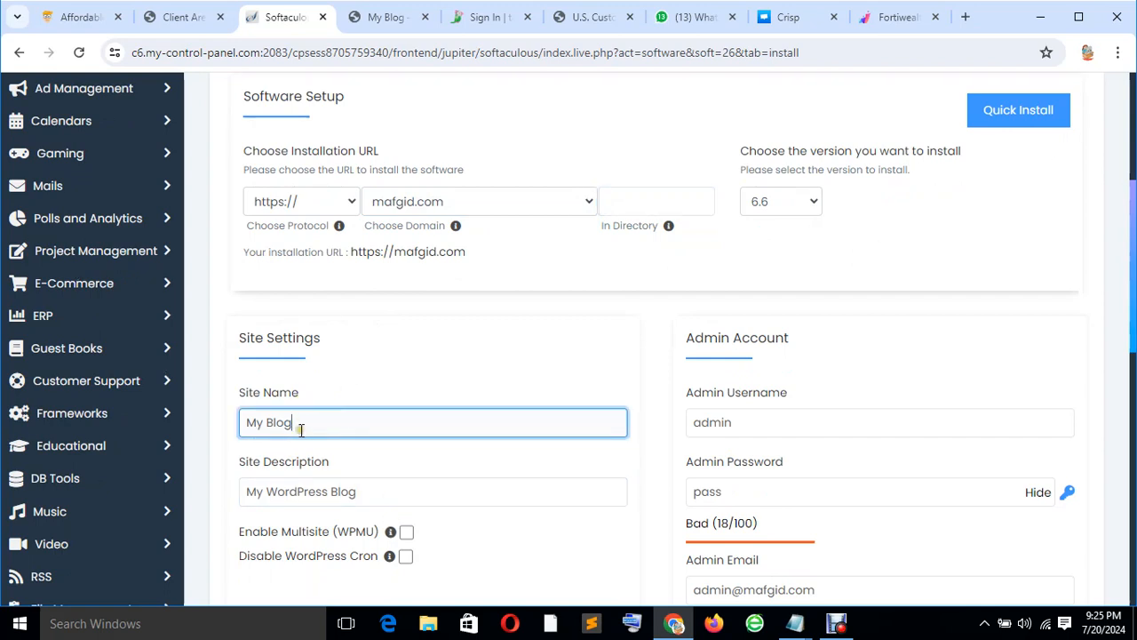
left_click_drag(242, 427, 305, 424)
key("BackSpace")
scroll(418, 368, "up", 4)
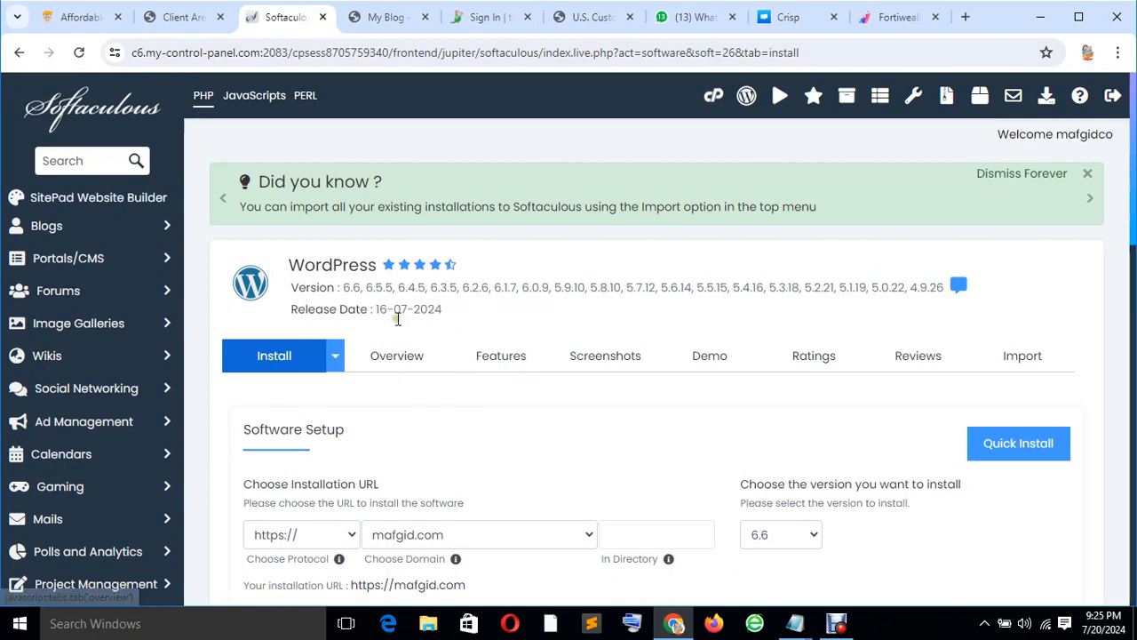
scroll(403, 362, "down", 4)
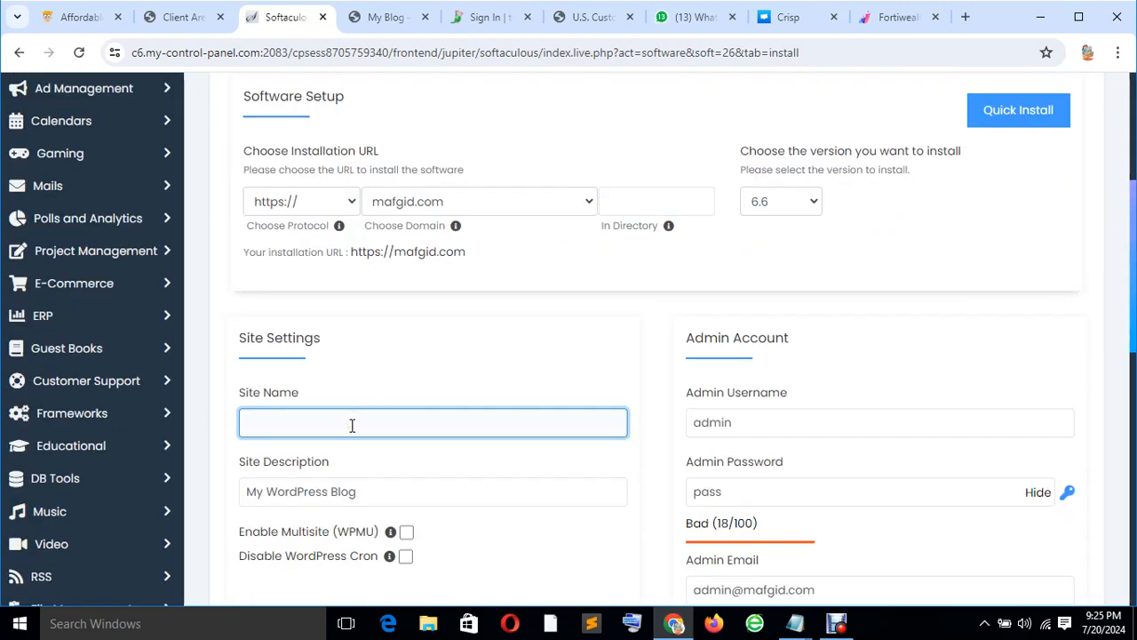
Enter Site Name 'business site', fill the admin username and password, and set description 'business'.
type("siness site")
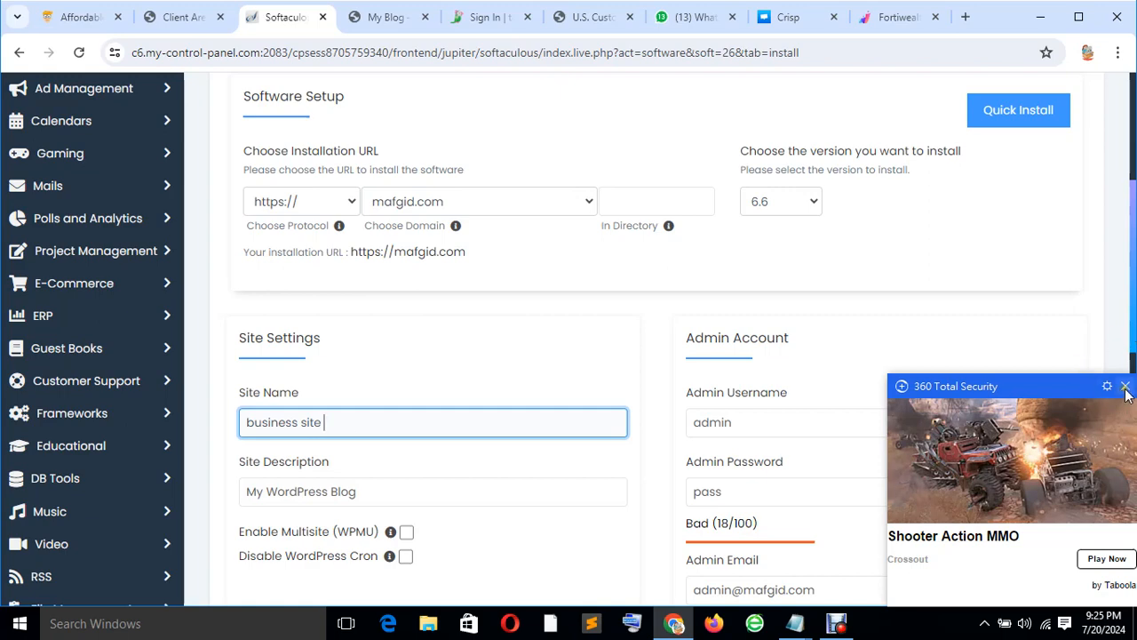
left_click(760, 421)
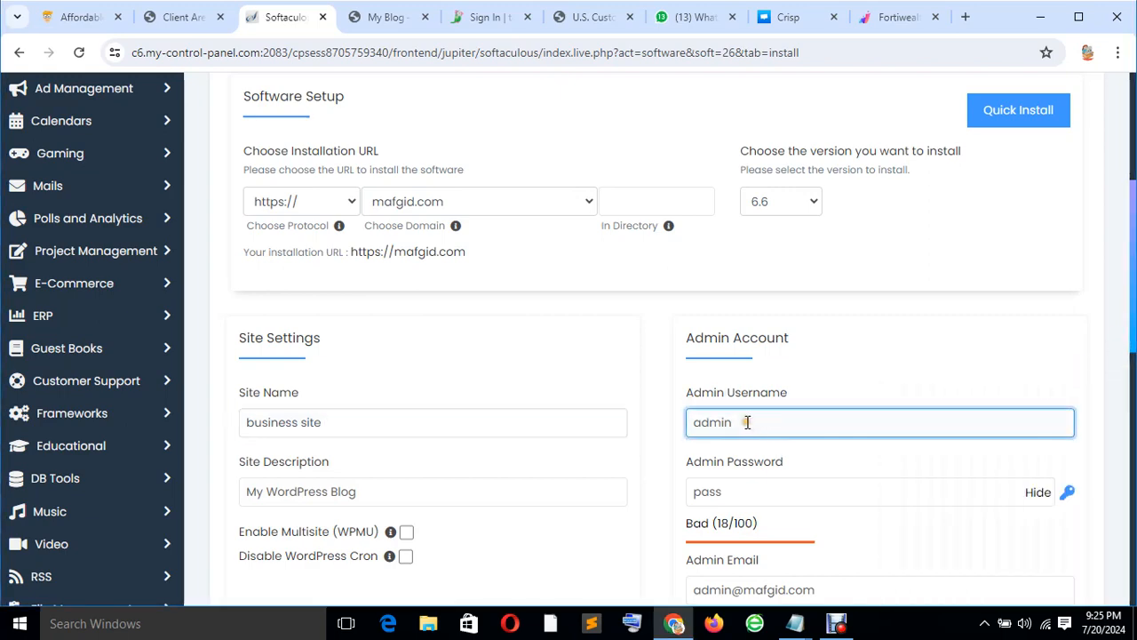
scroll(759, 415, "down", 1)
scroll(759, 415, "down", 1)
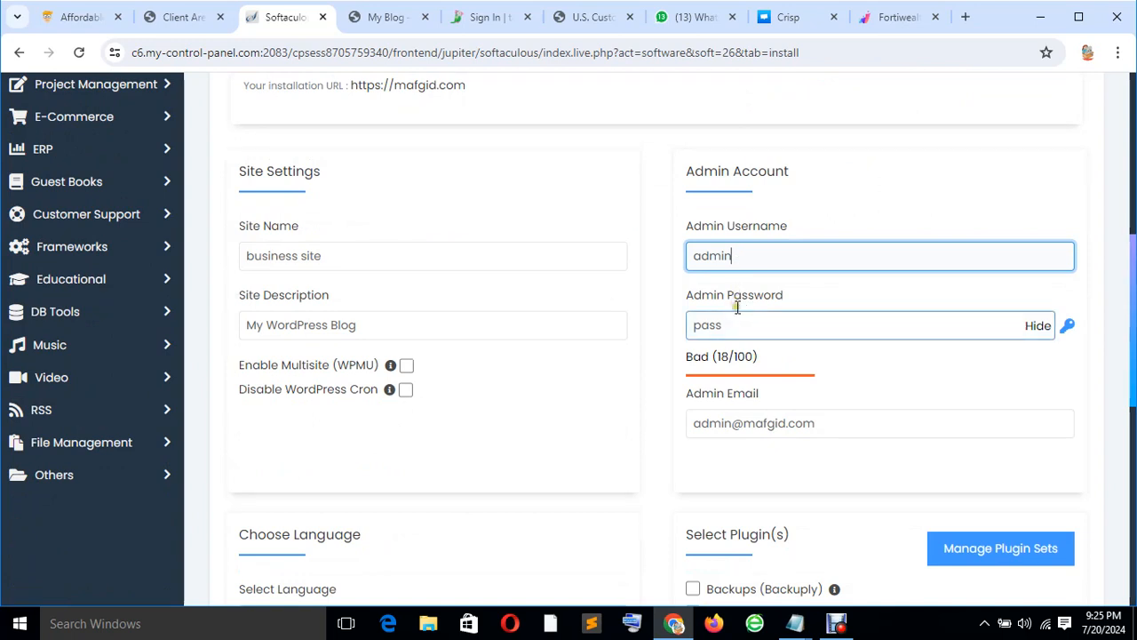
left_click(736, 325)
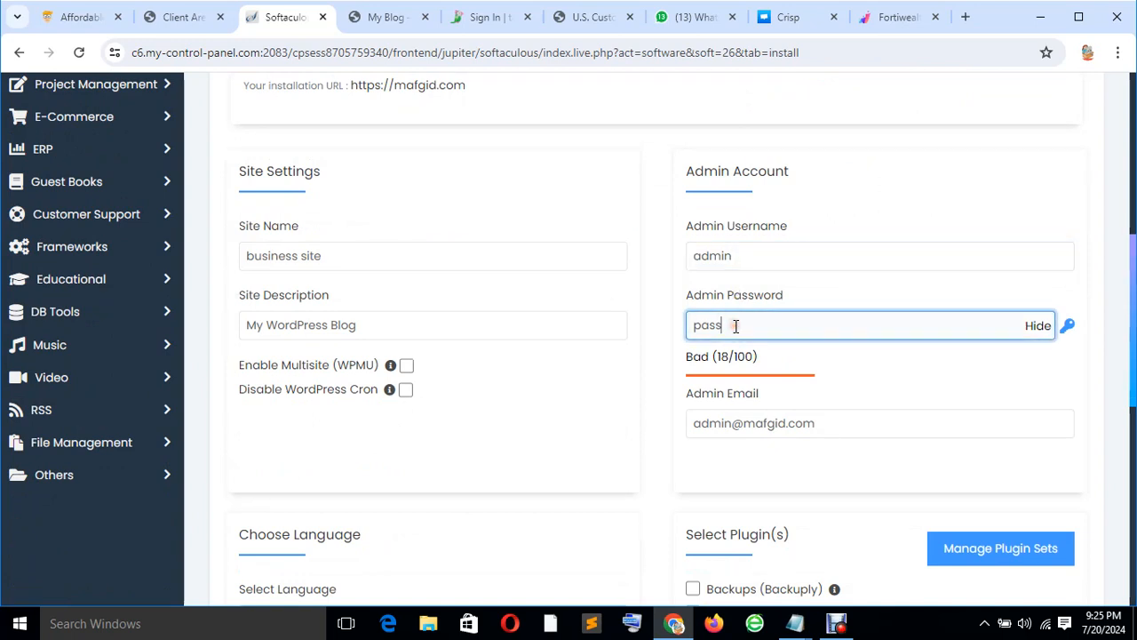
left_click_drag(640, 323, 809, 325)
left_click(788, 325)
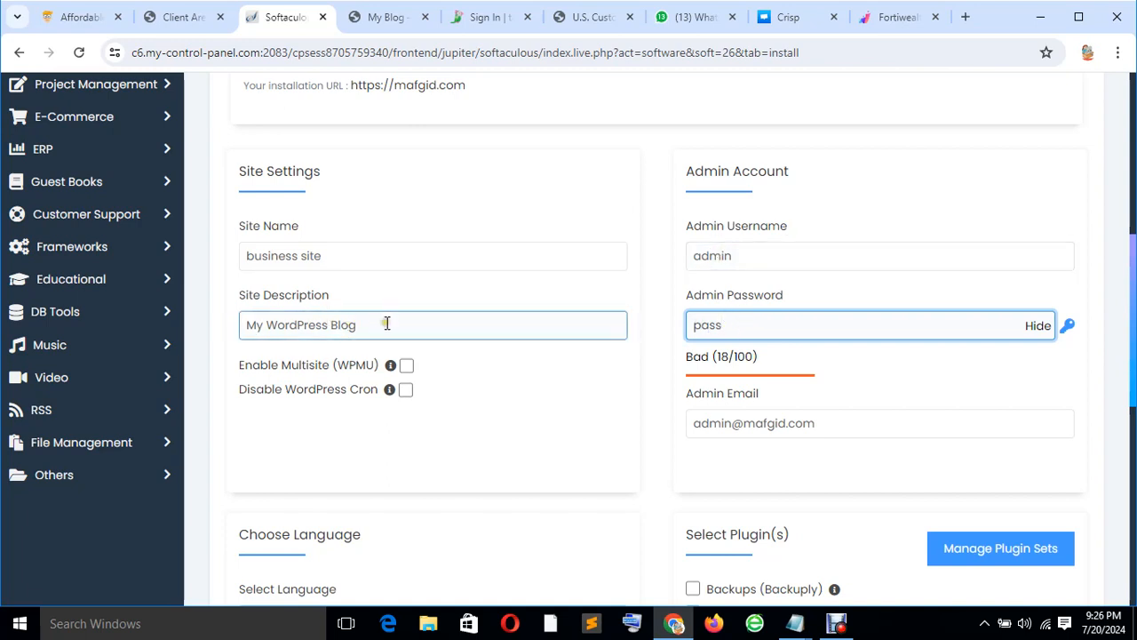
left_click_drag(387, 324, 254, 327)
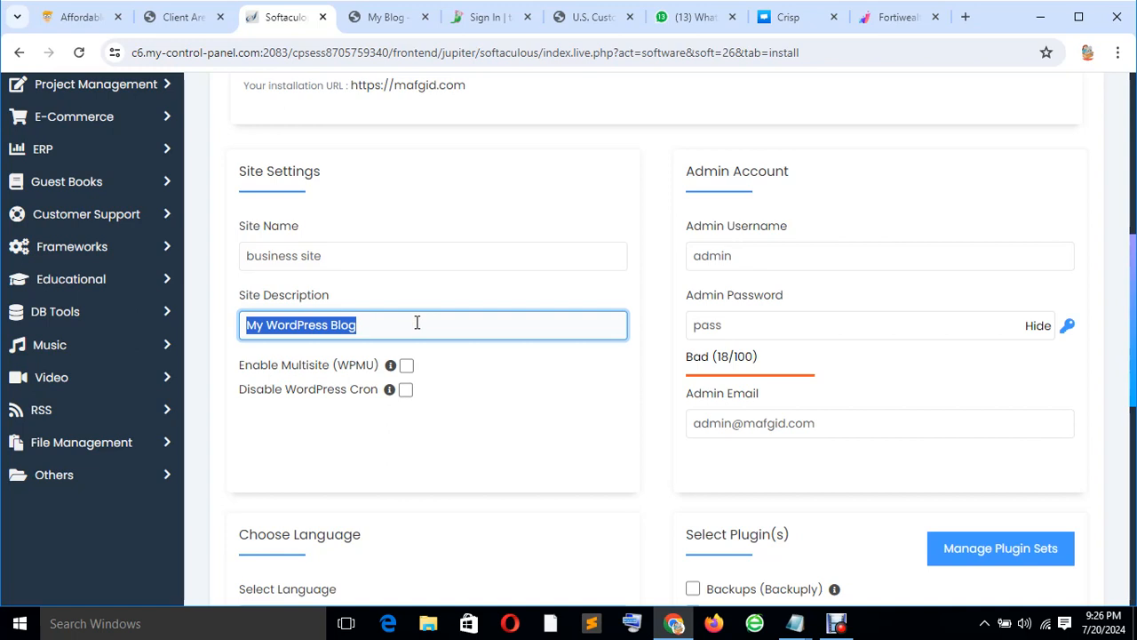
key("BackSpace")
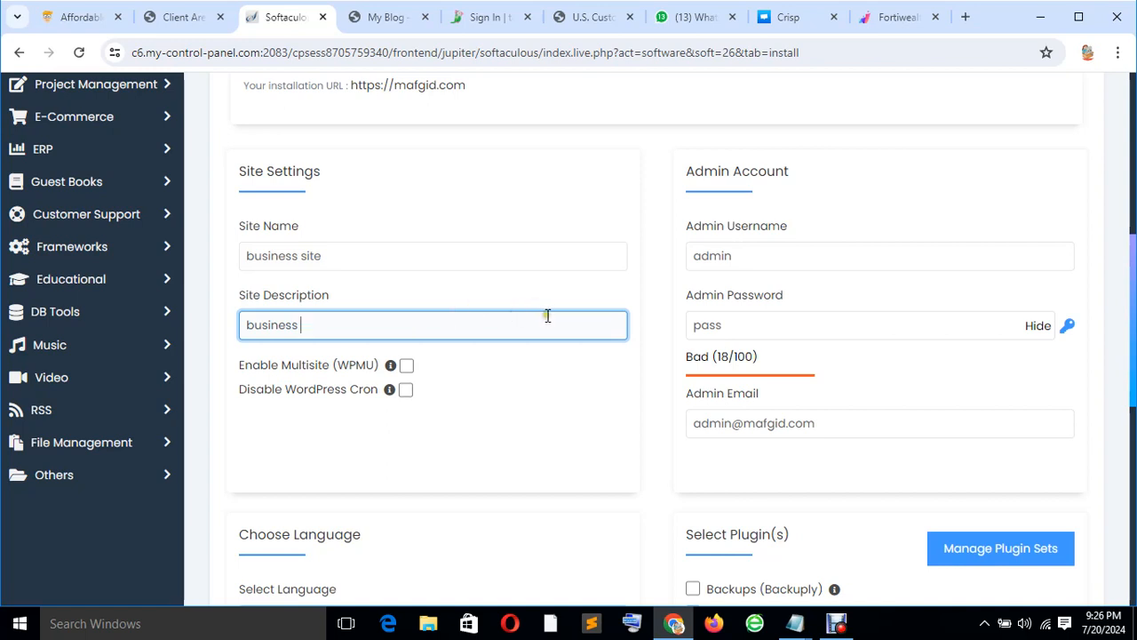
left_click(749, 423)
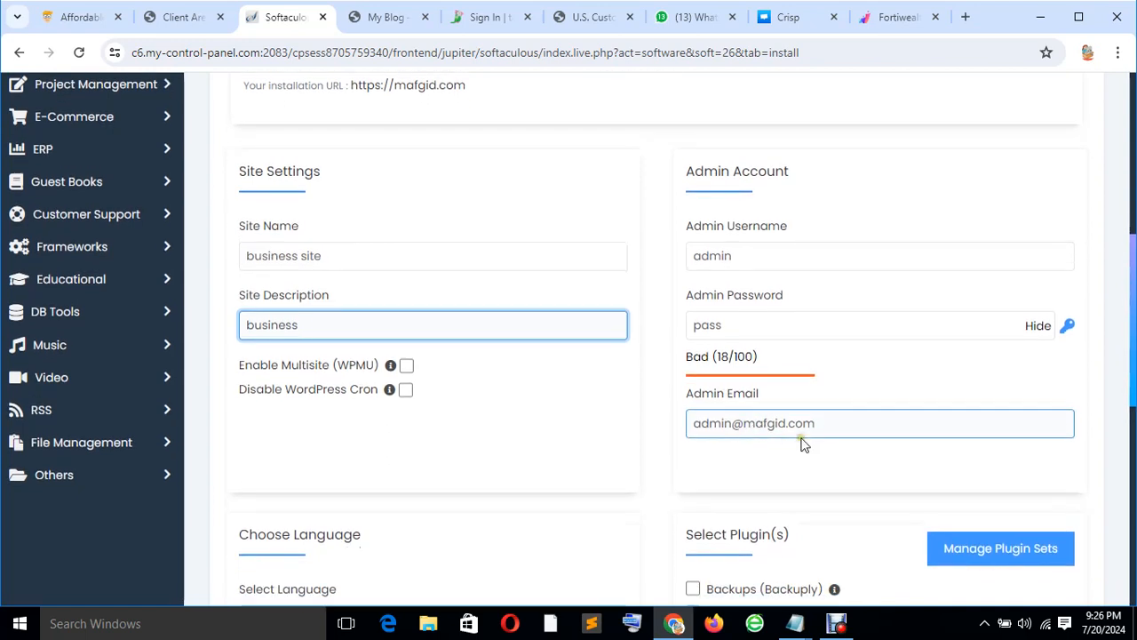
double_click(841, 428)
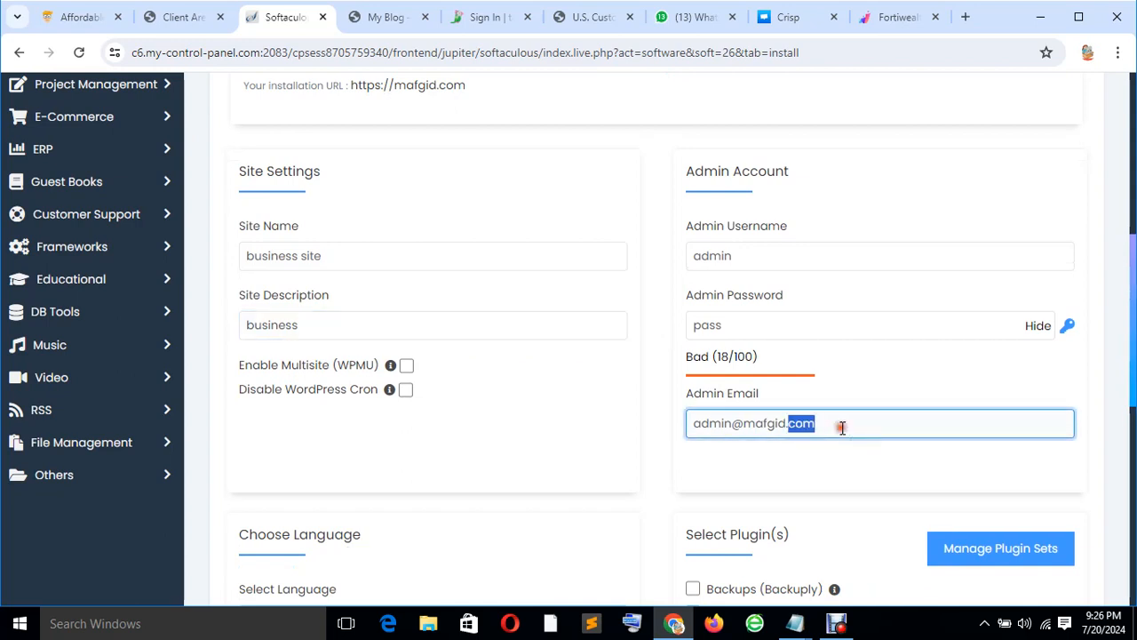
left_click(860, 436)
left_click_drag(829, 427, 690, 425)
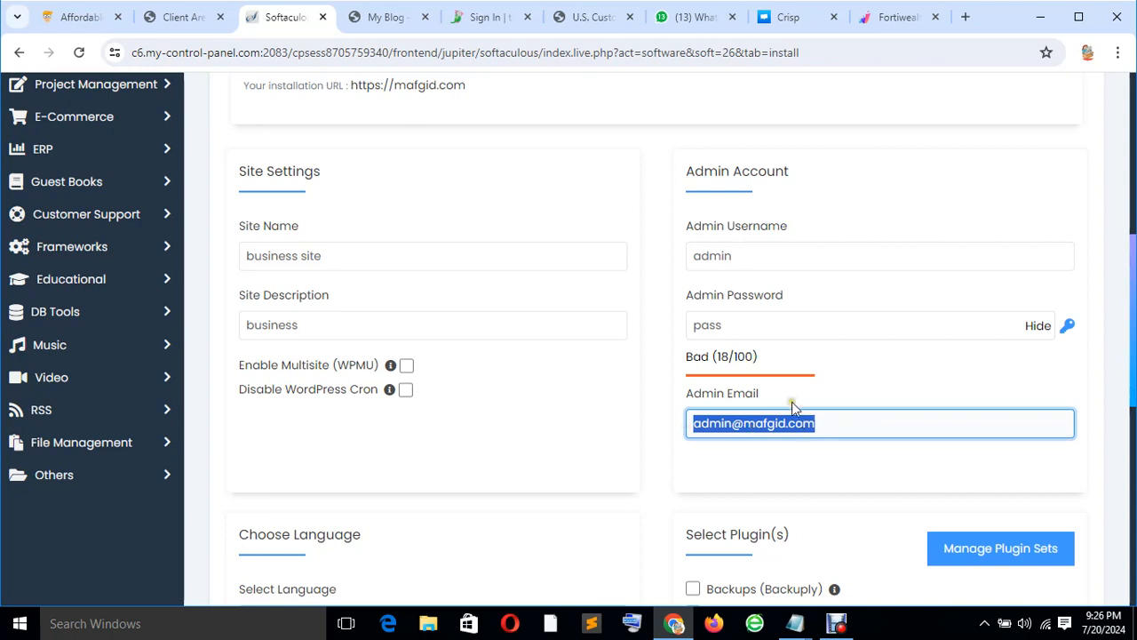
scroll(804, 409, "down", 1)
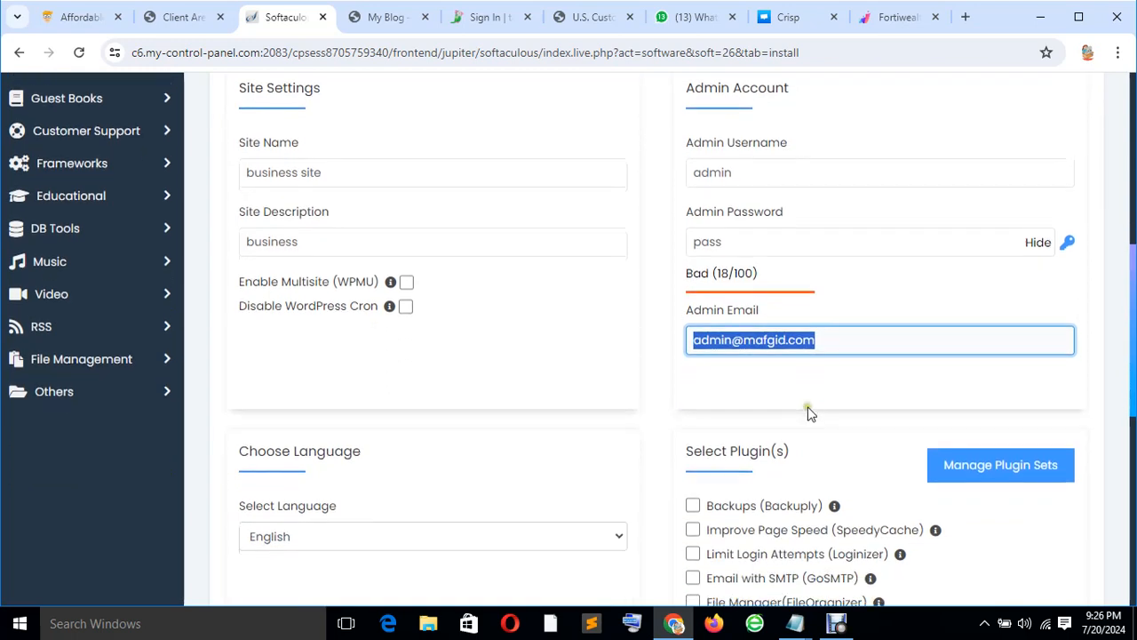
left_click(751, 342)
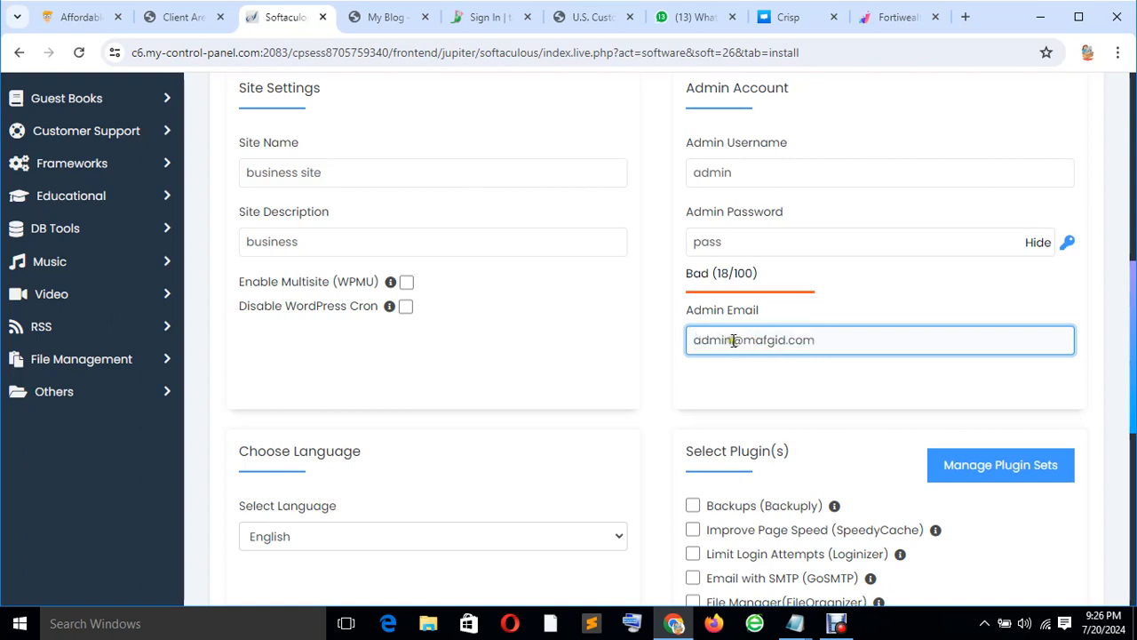
left_click_drag(732, 342, 682, 346)
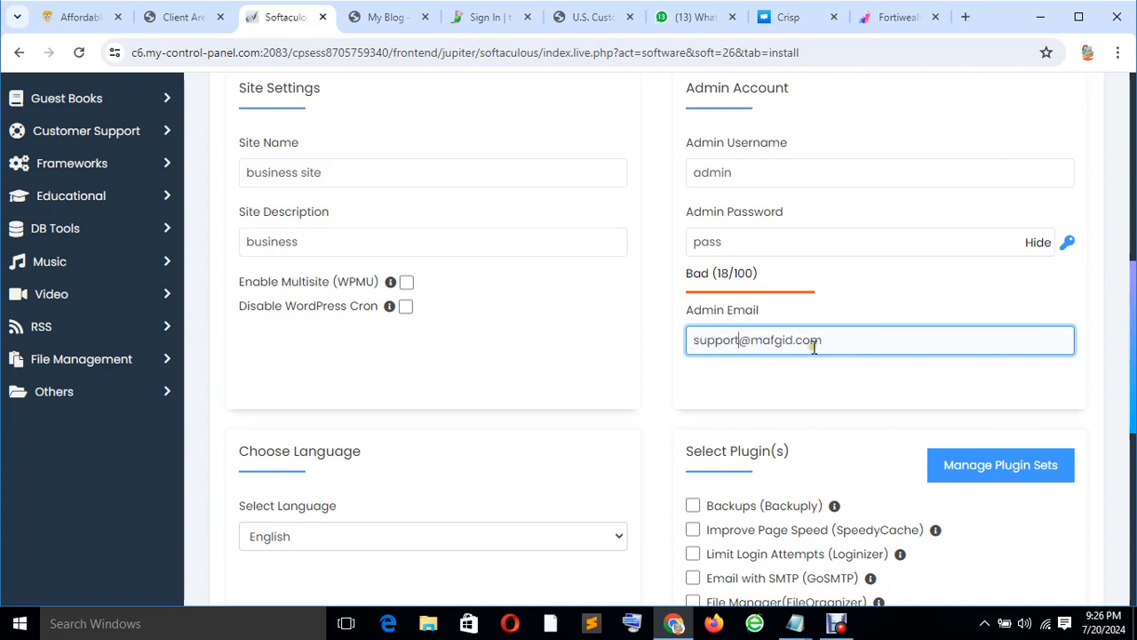
scroll(807, 349, "down", 6)
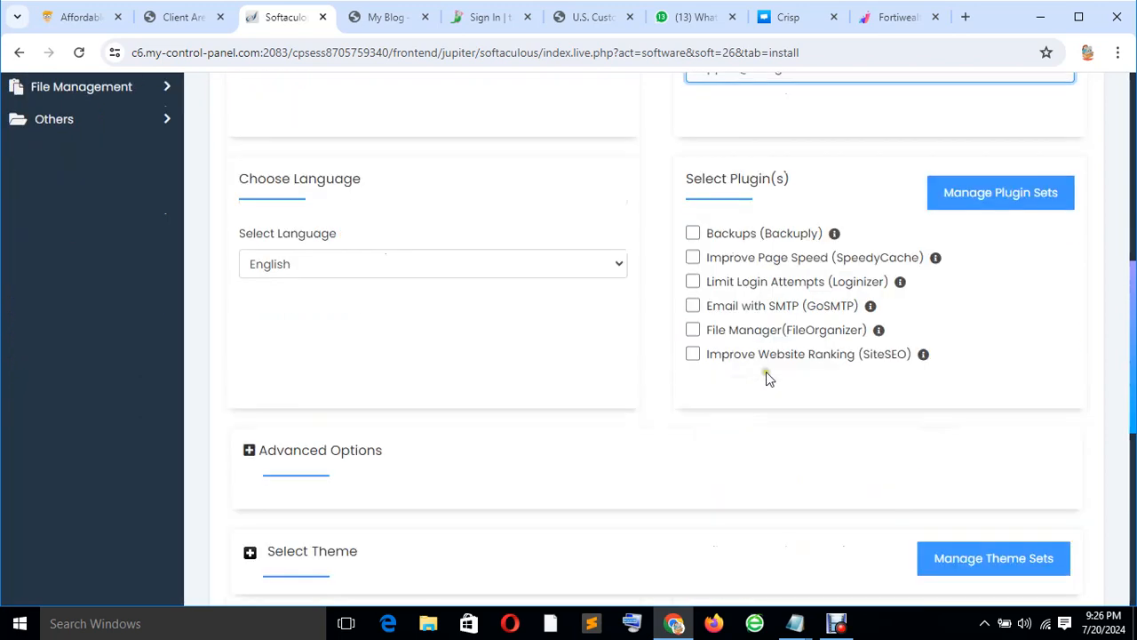
Tick Backuply, SpeedyCache, Loginizer, GoSMTP, FileOrganizer and SiteSEO under Select Plugin(s).
scroll(729, 352, "up", 5)
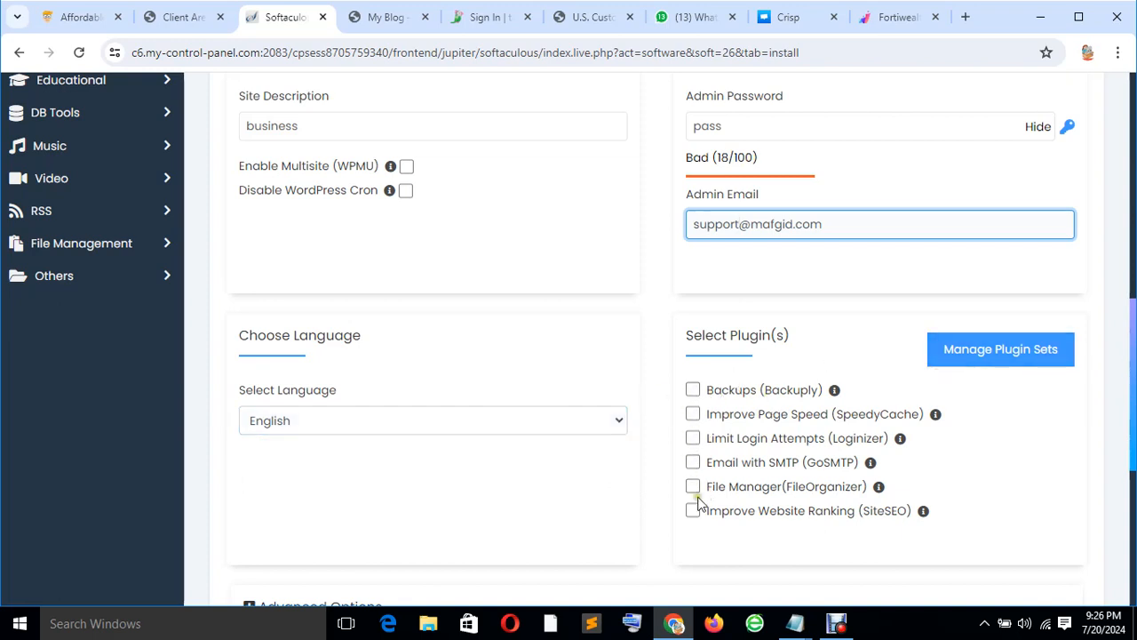
left_click(694, 395)
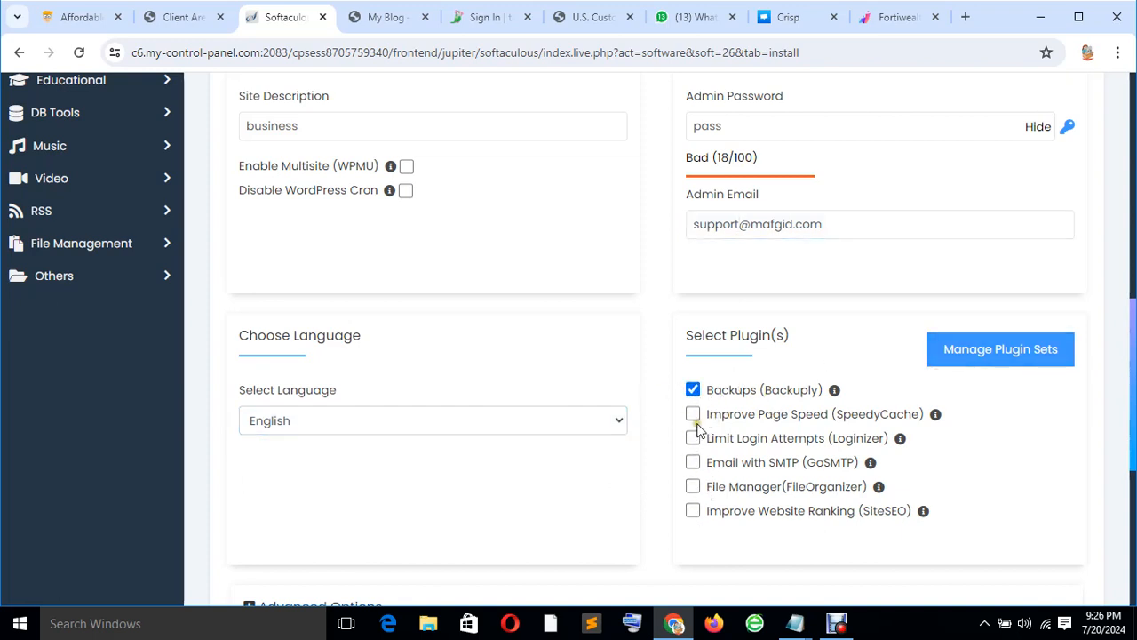
left_click(691, 417)
left_click(692, 438)
left_click(692, 462)
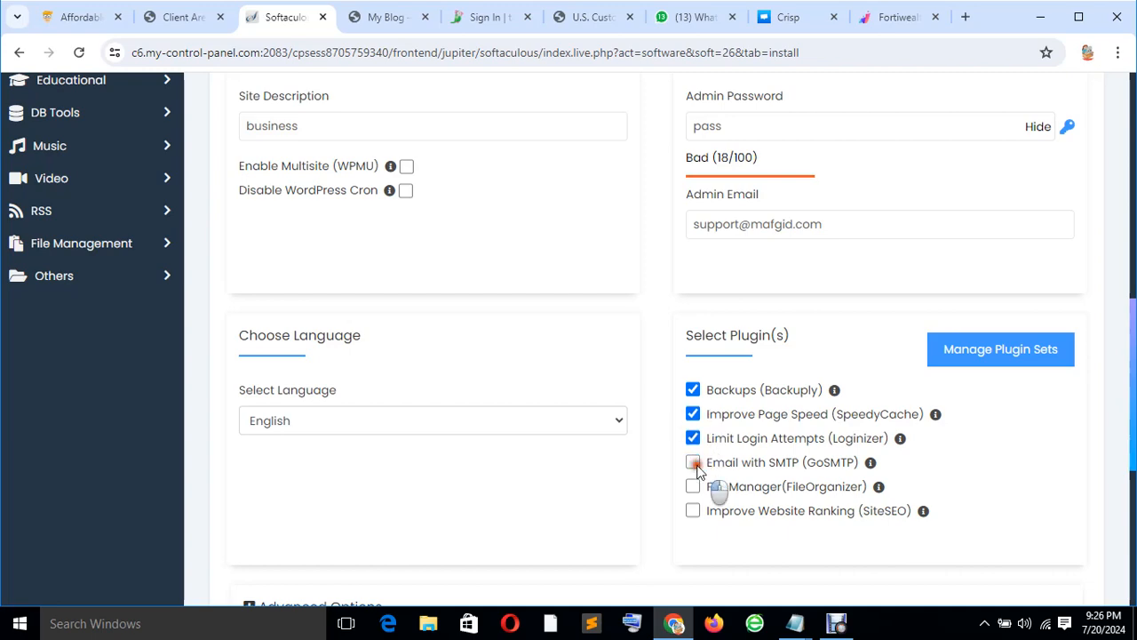
left_click(693, 510)
scroll(624, 422, "down", 3)
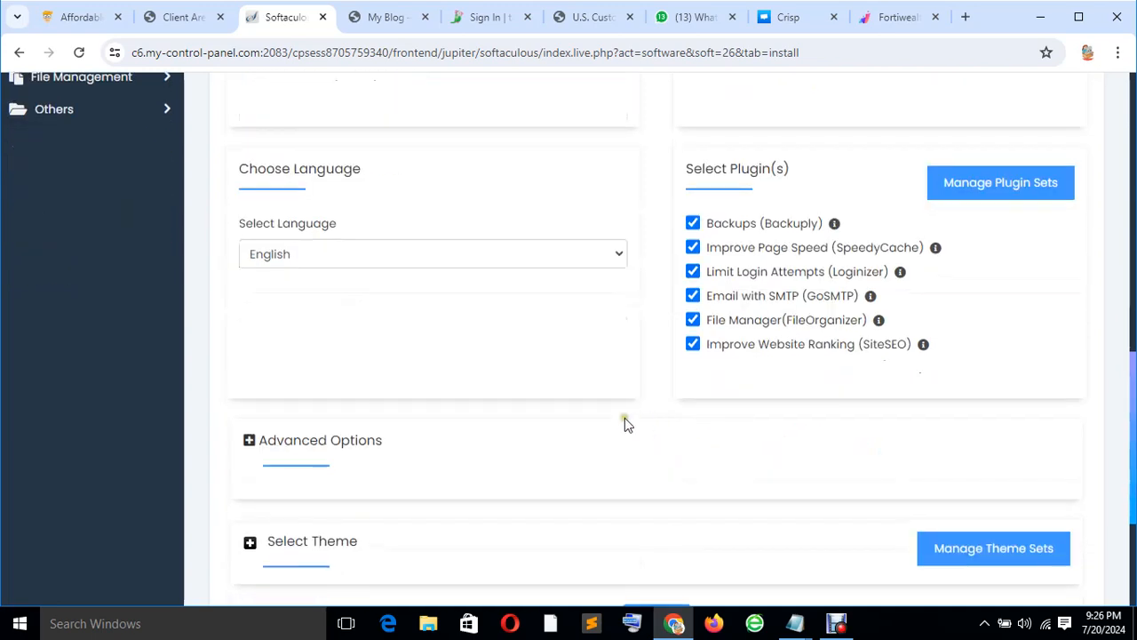
scroll(450, 430, "down", 1)
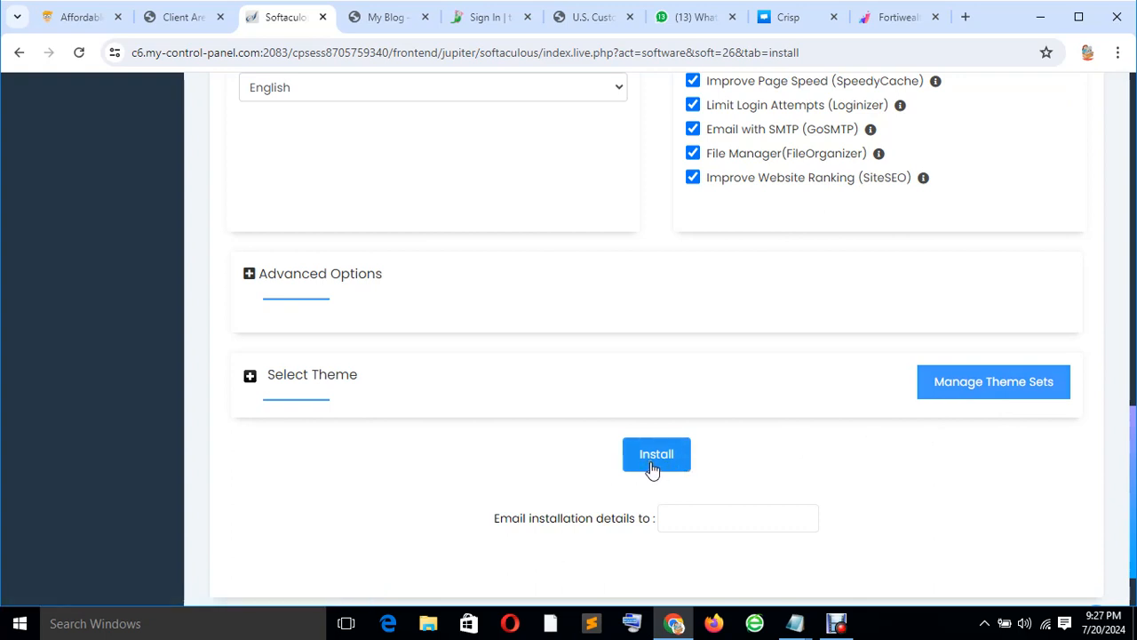
Select the Waymore theme and accept its demo images in the Image Copyright prompt.
left_click(1002, 391)
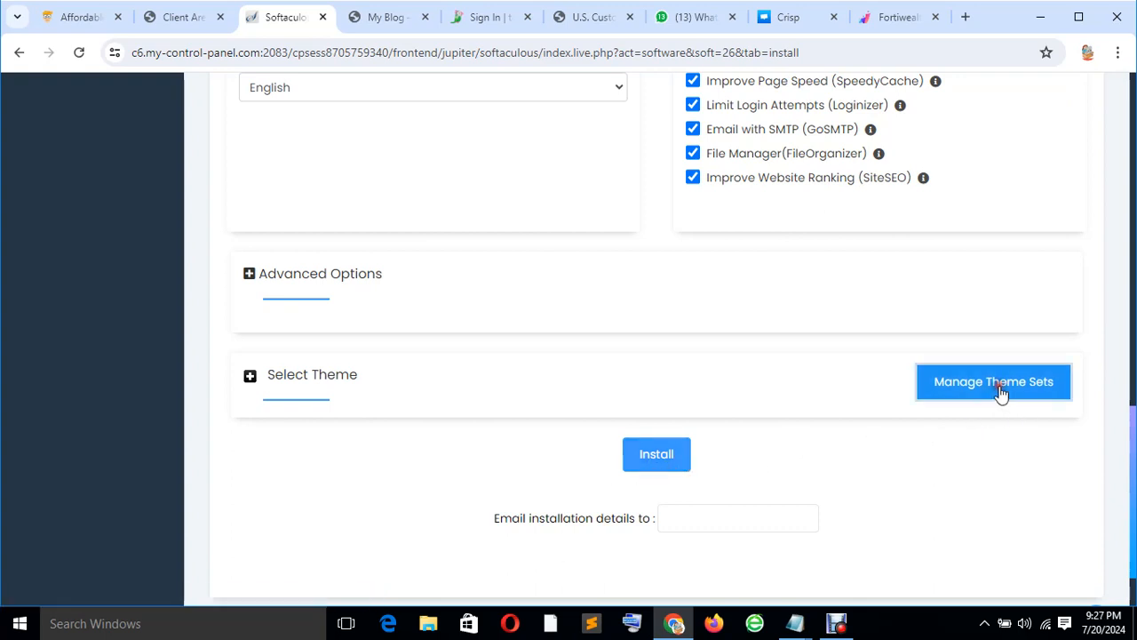
left_click(246, 18)
scroll(793, 426, "down", 5)
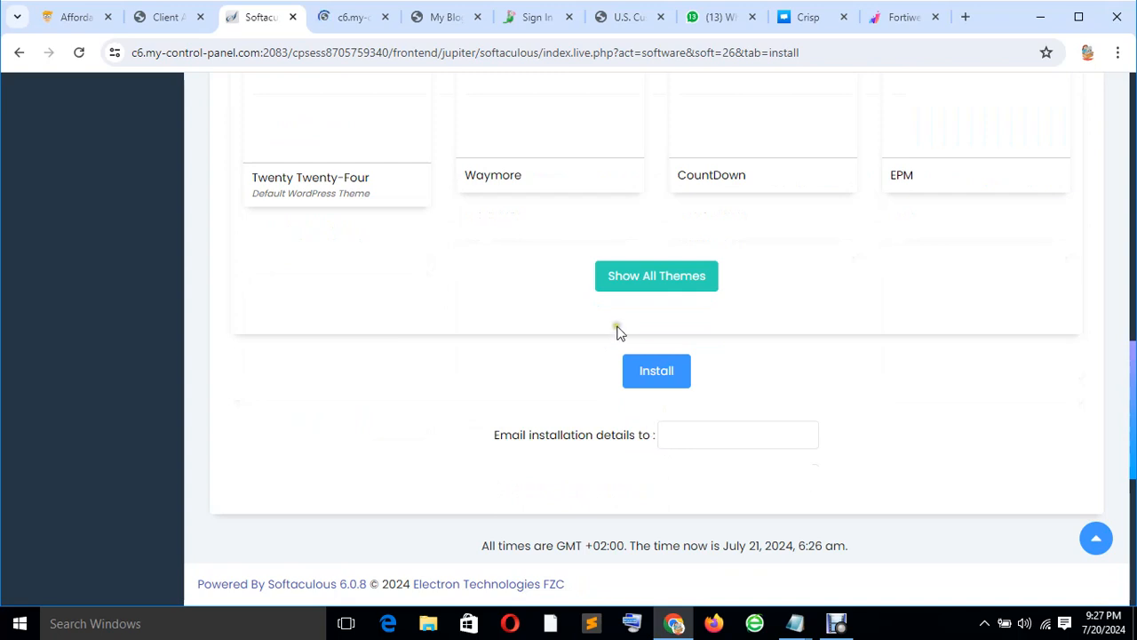
scroll(733, 307, "up", 3)
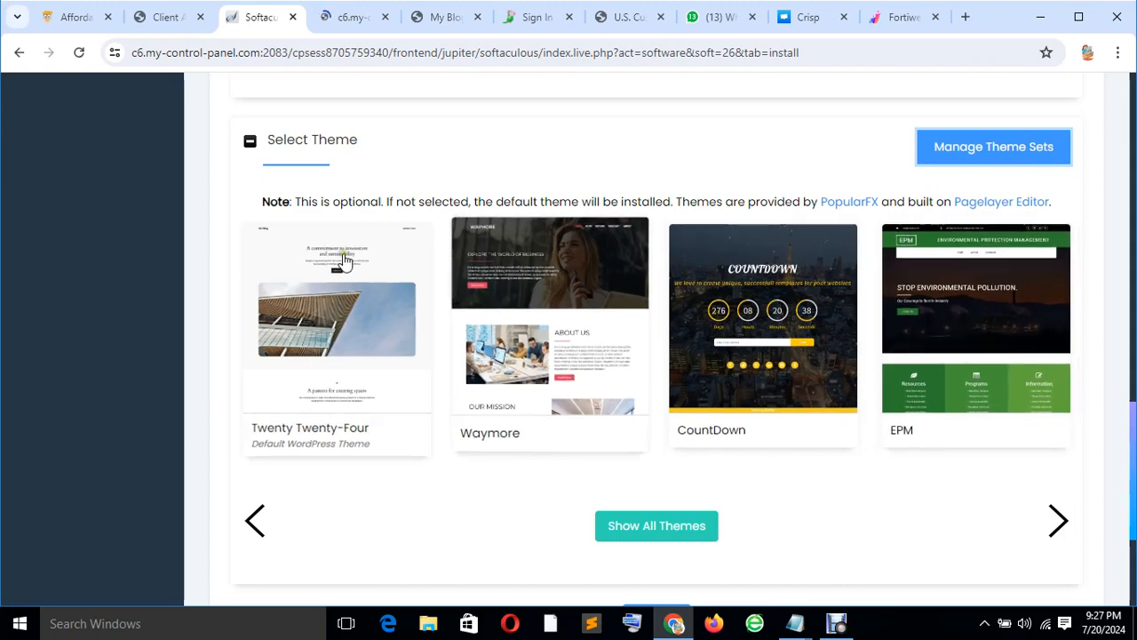
scroll(619, 246, "up", 2)
scroll(599, 401, "down", 3)
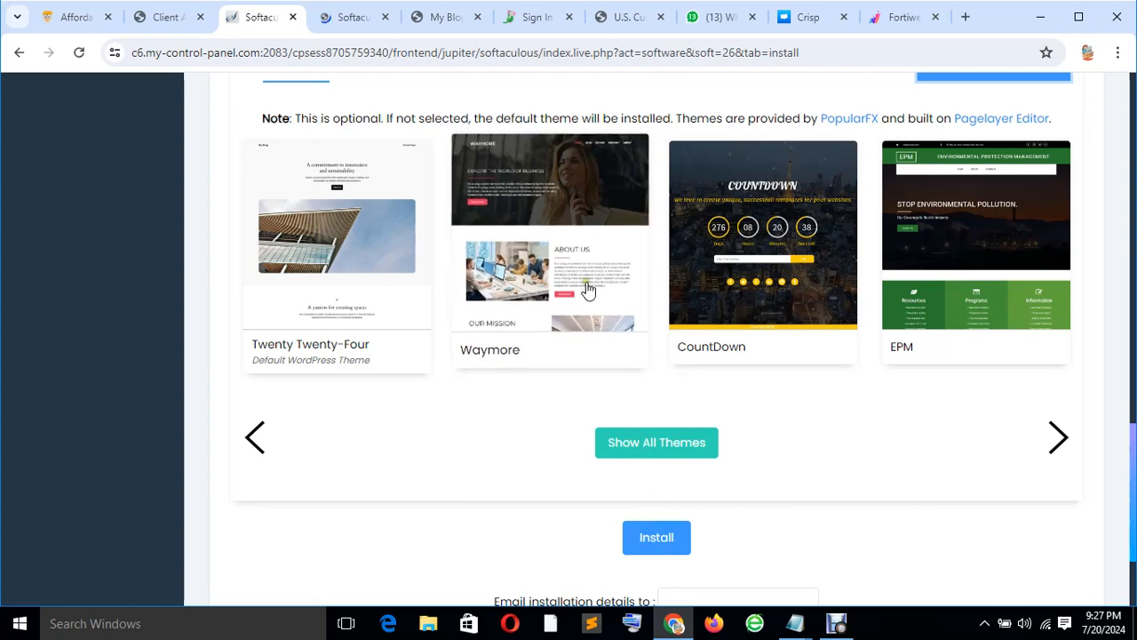
left_click(620, 348)
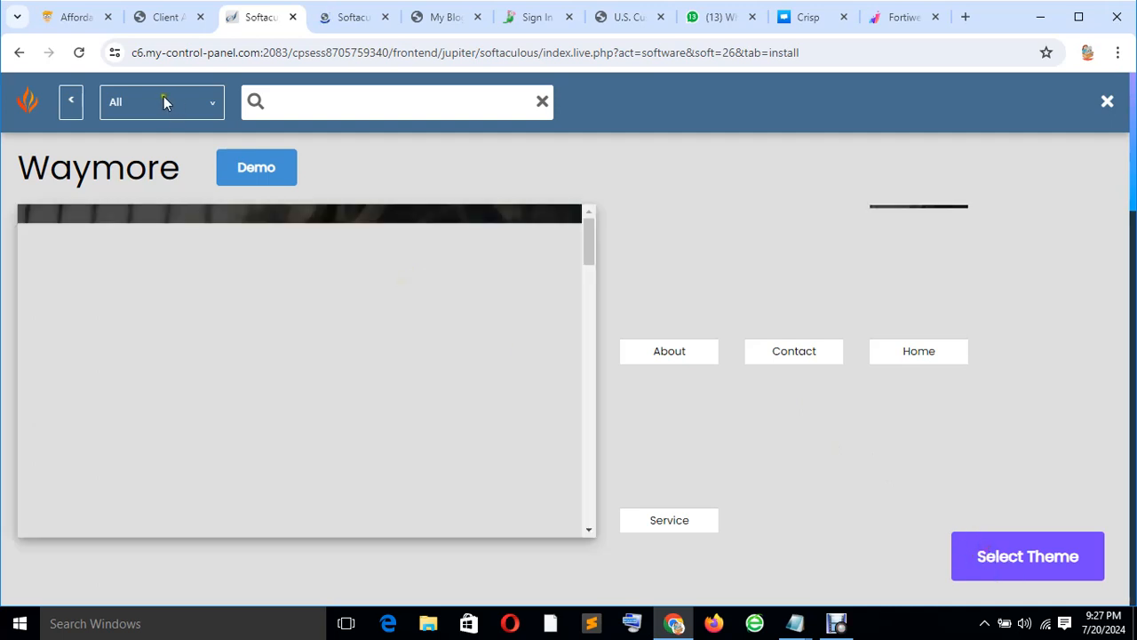
left_click(331, 19)
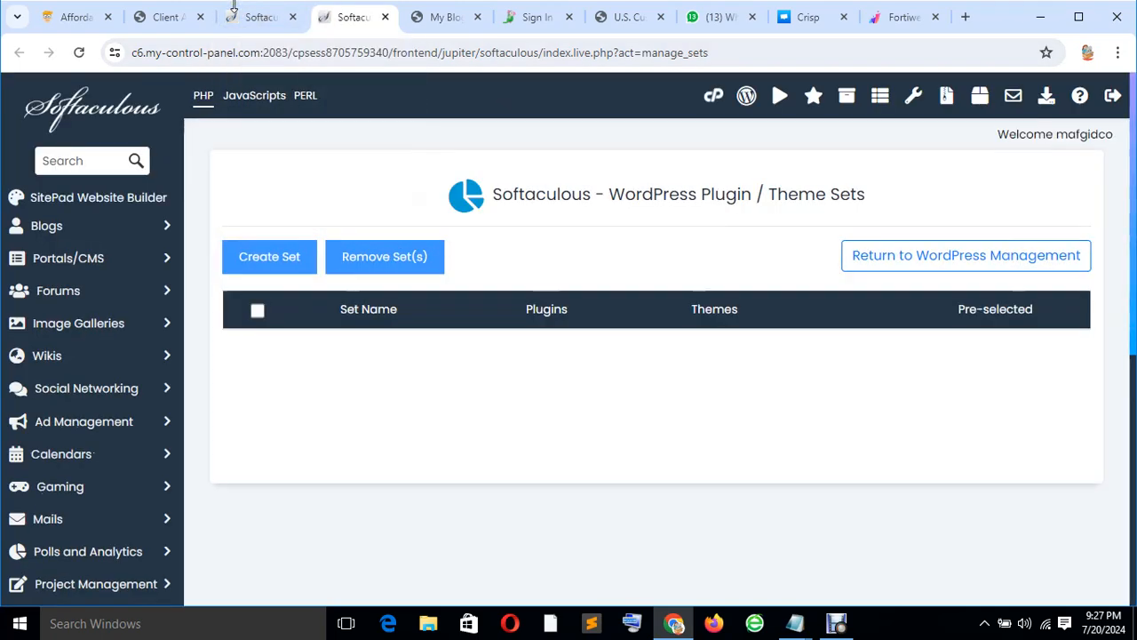
left_click(243, 20)
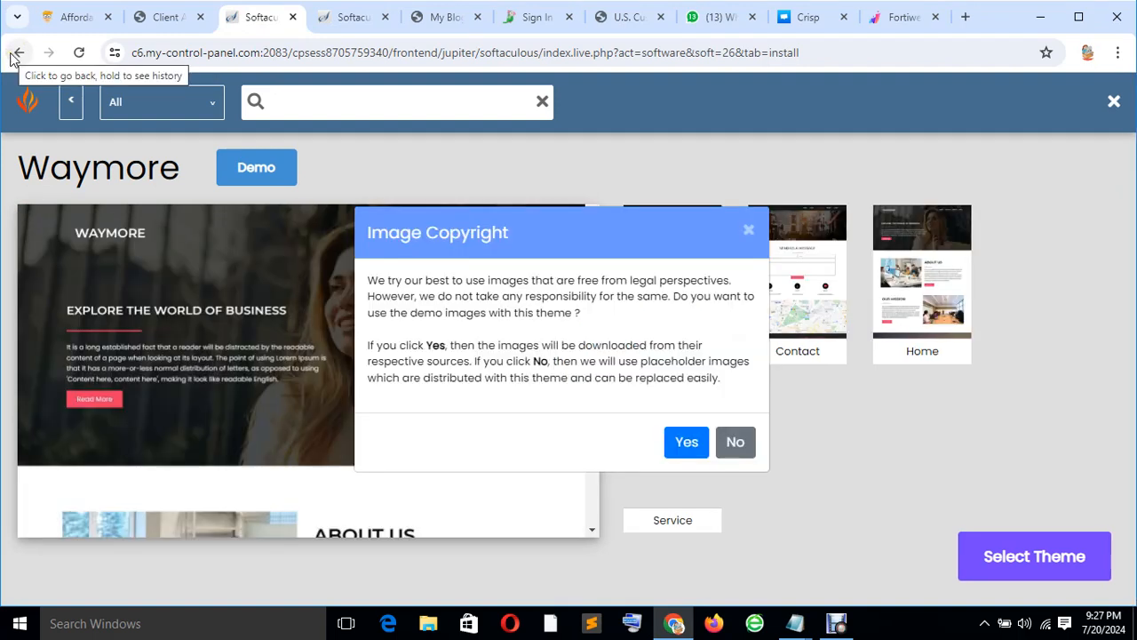
left_click(682, 442)
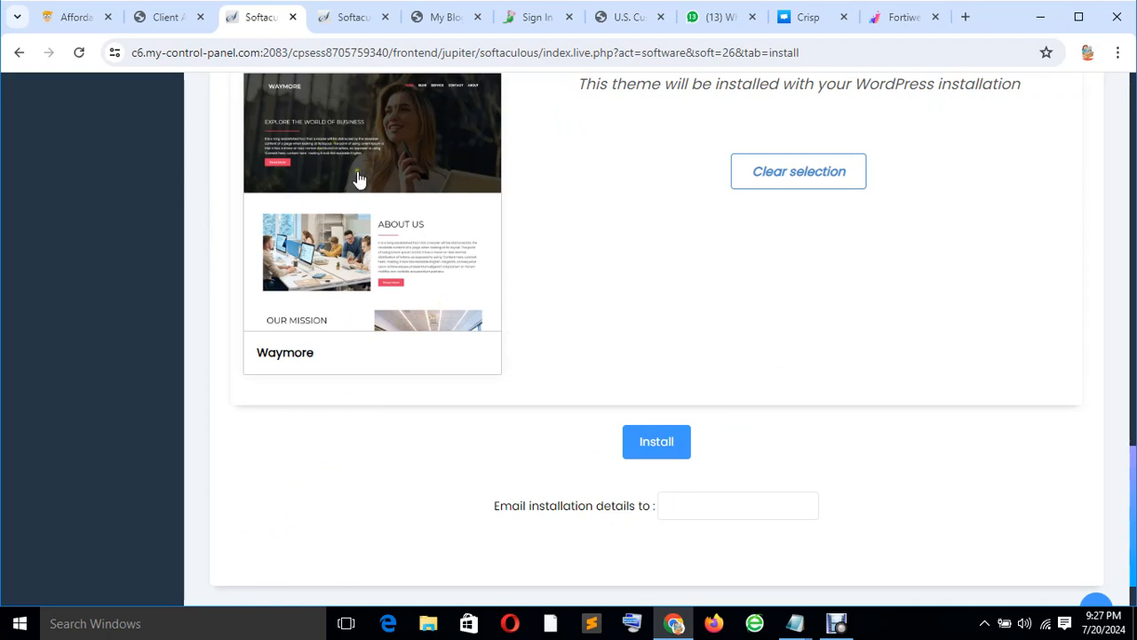
left_click(653, 444)
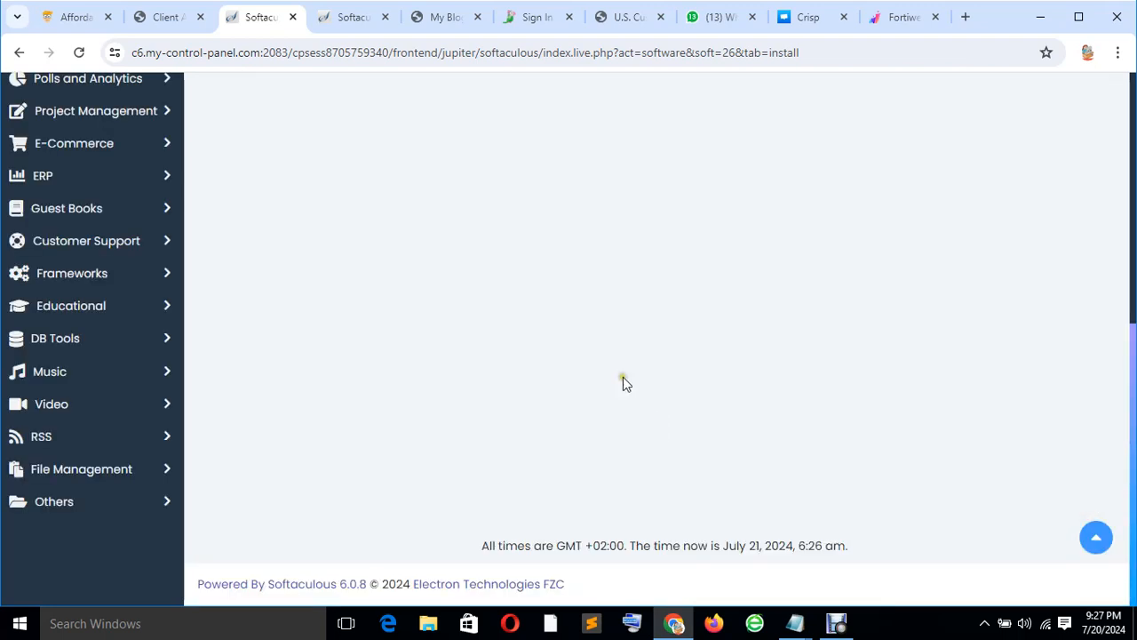
scroll(701, 284, "up", 2)
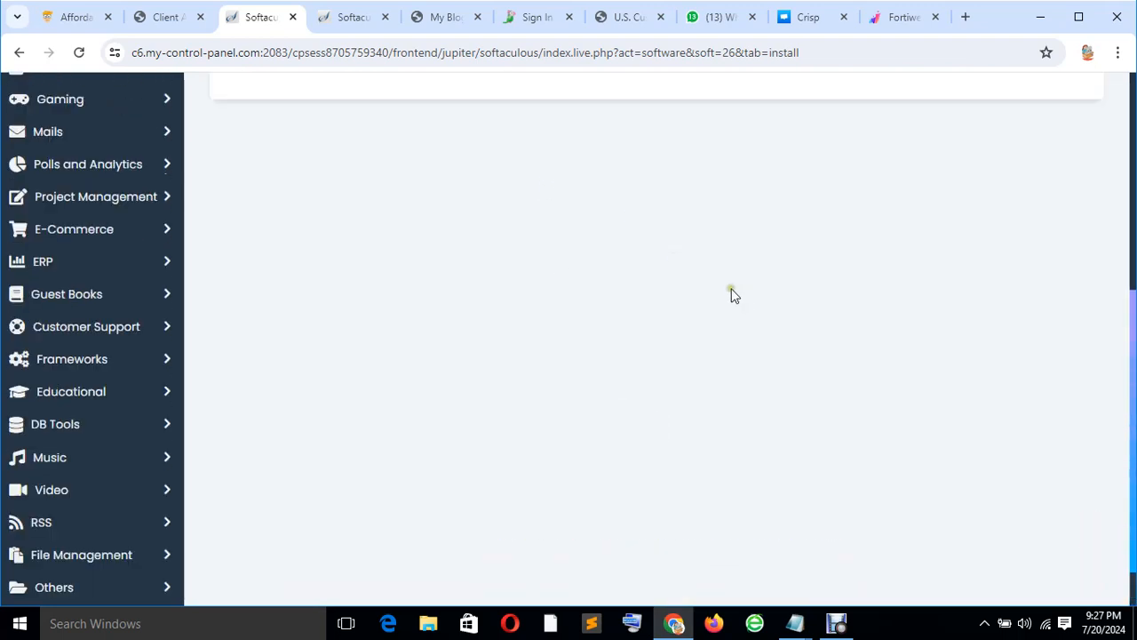
scroll(636, 278, "up", 4)
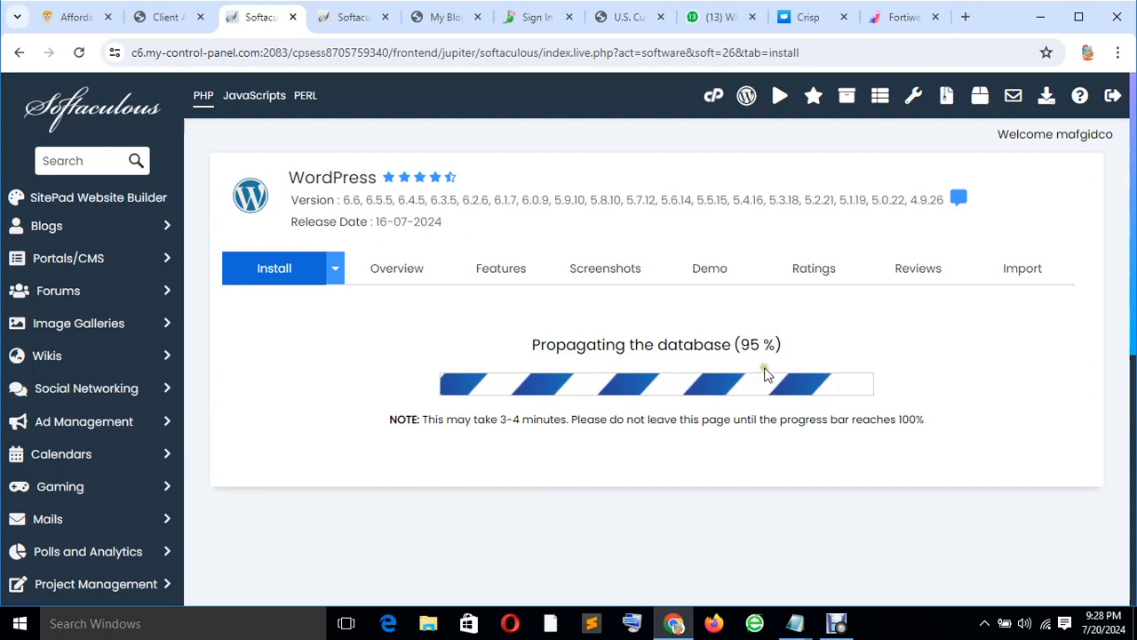
scroll(755, 386, "down", 5)
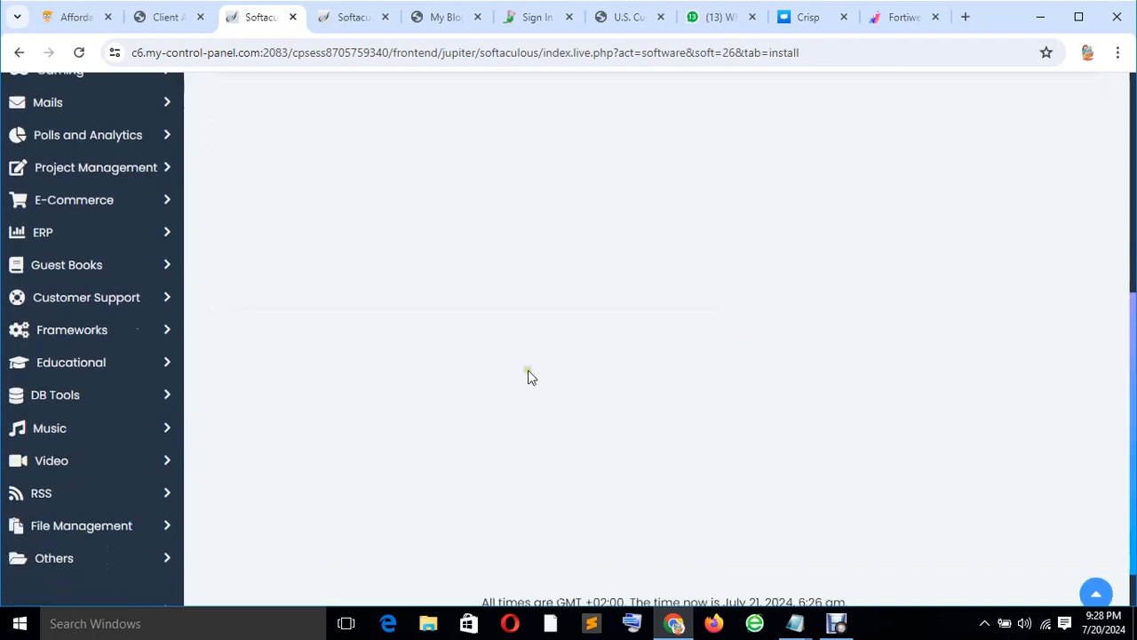
scroll(630, 380, "up", 5)
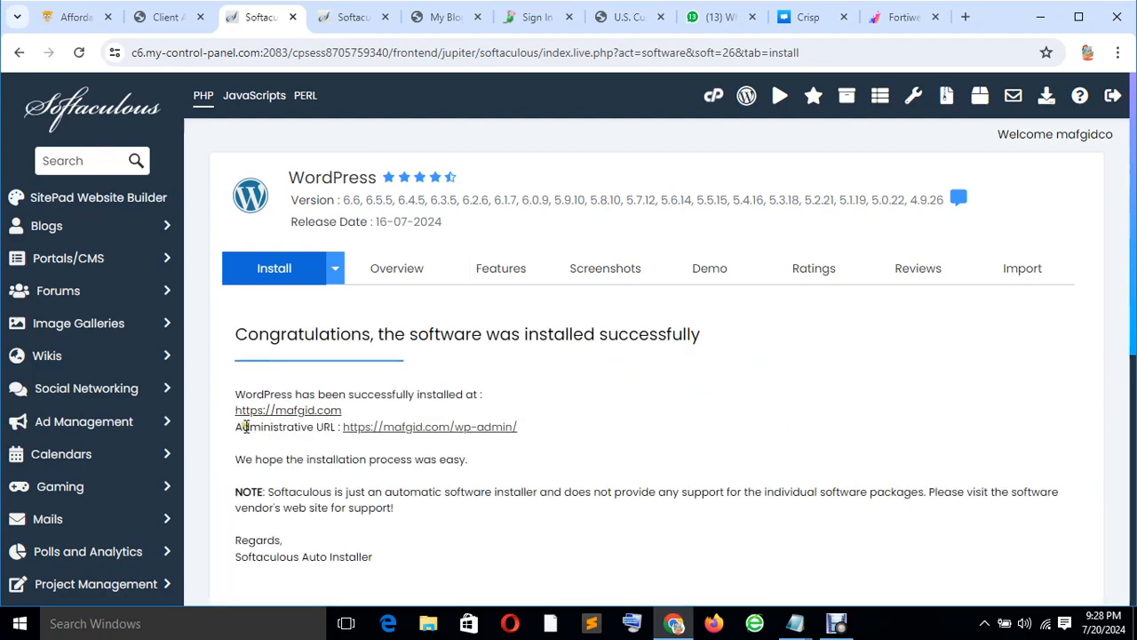
left_click_drag(339, 430, 569, 449)
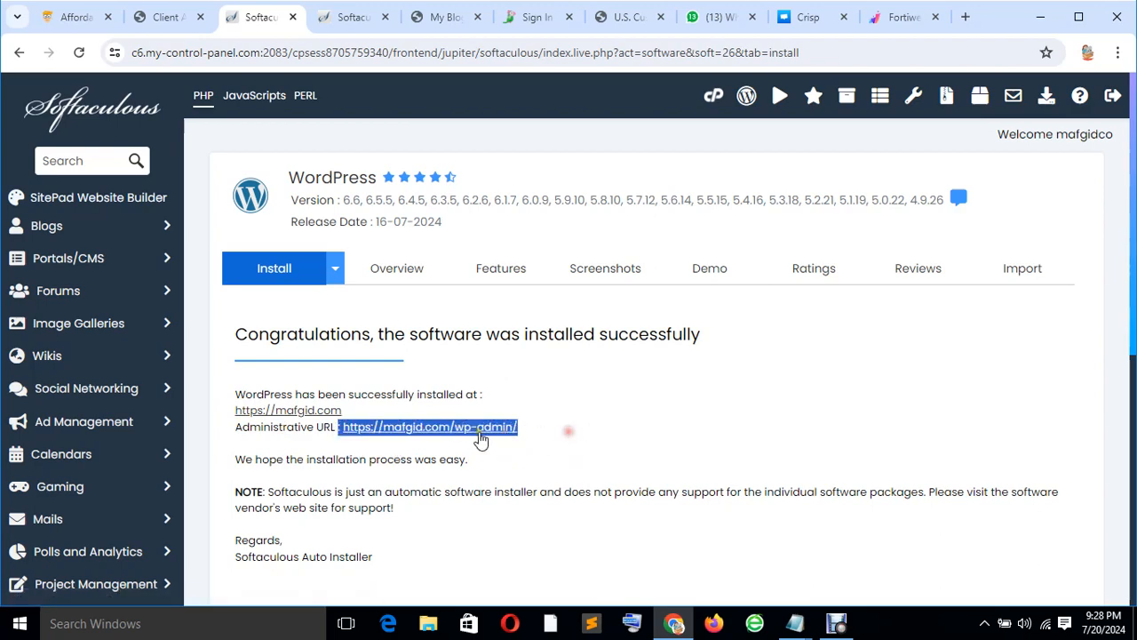
right_click(482, 436)
left_click(505, 282)
Look over the WordPress Features and Overview tabs, then open a new blank browser tab.
left_click(499, 281)
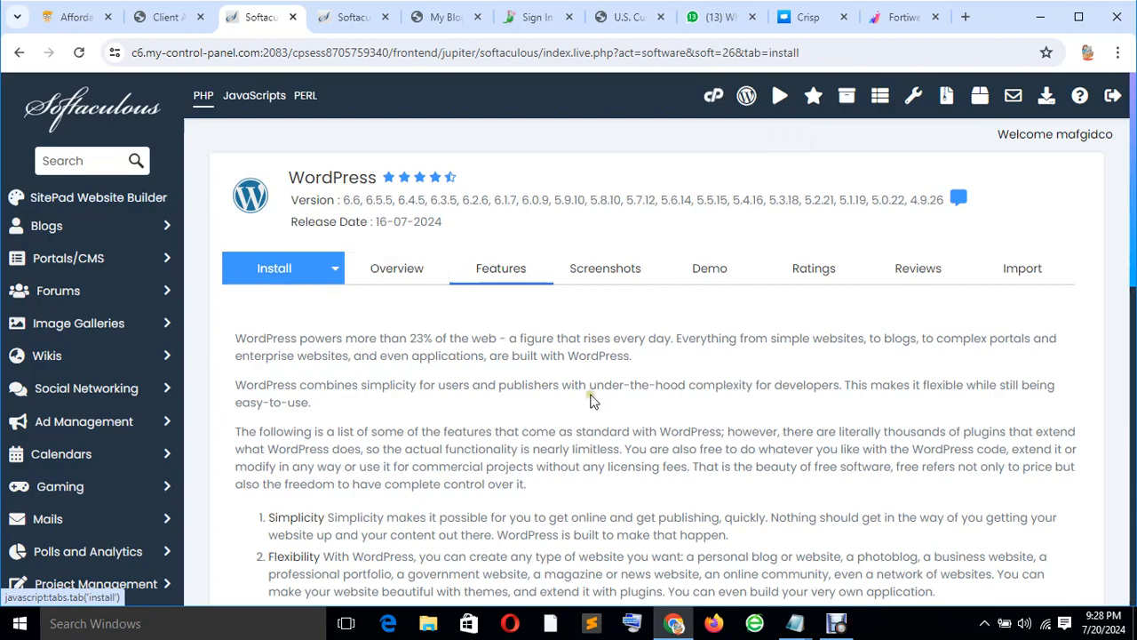
scroll(586, 400, "down", 8)
scroll(588, 381, "up", 10)
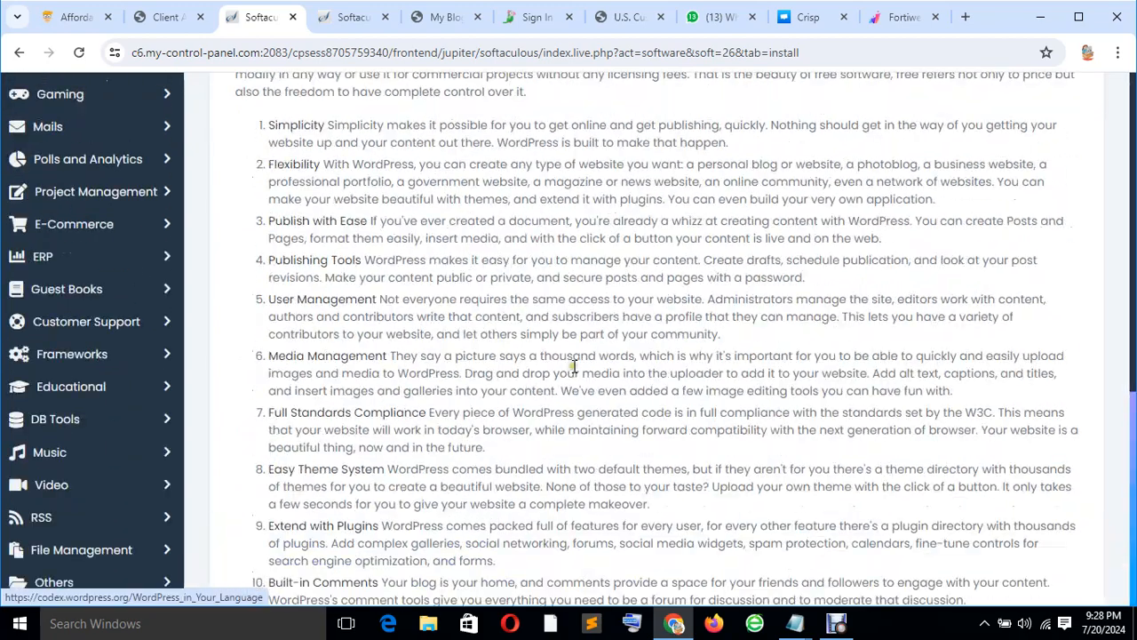
left_click(397, 279)
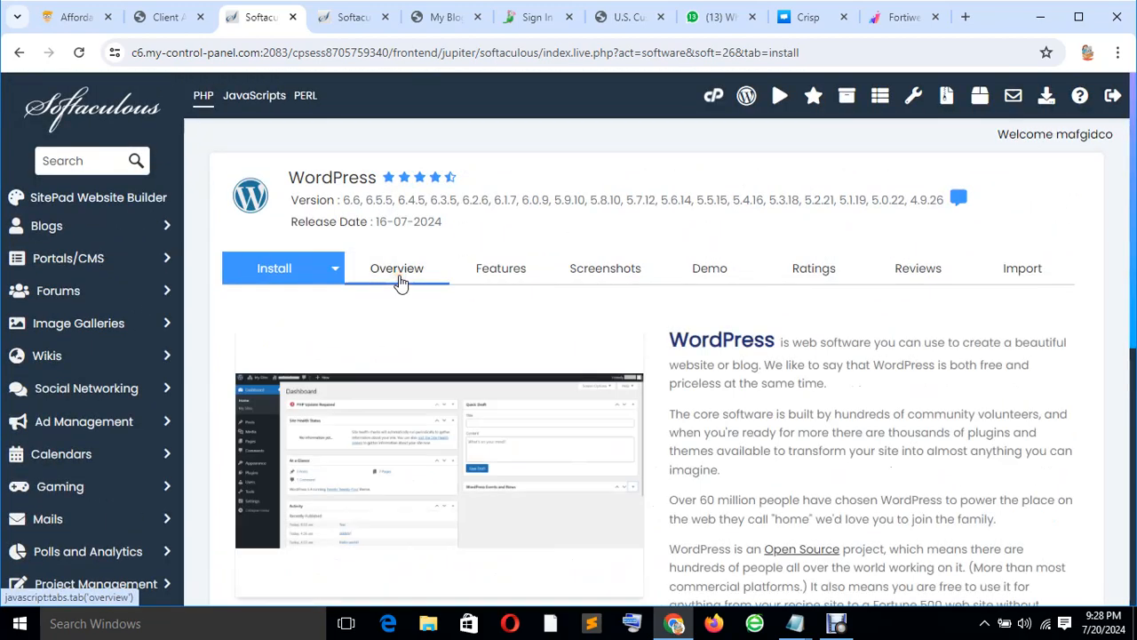
left_click(468, 277)
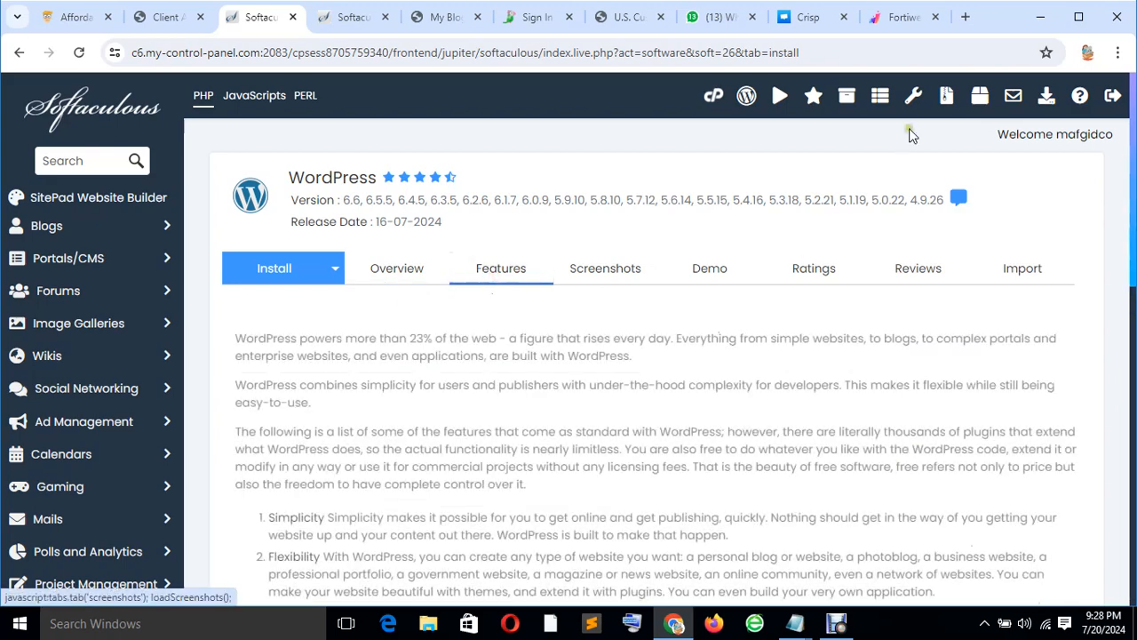
left_click(967, 19)
left_click(876, 53)
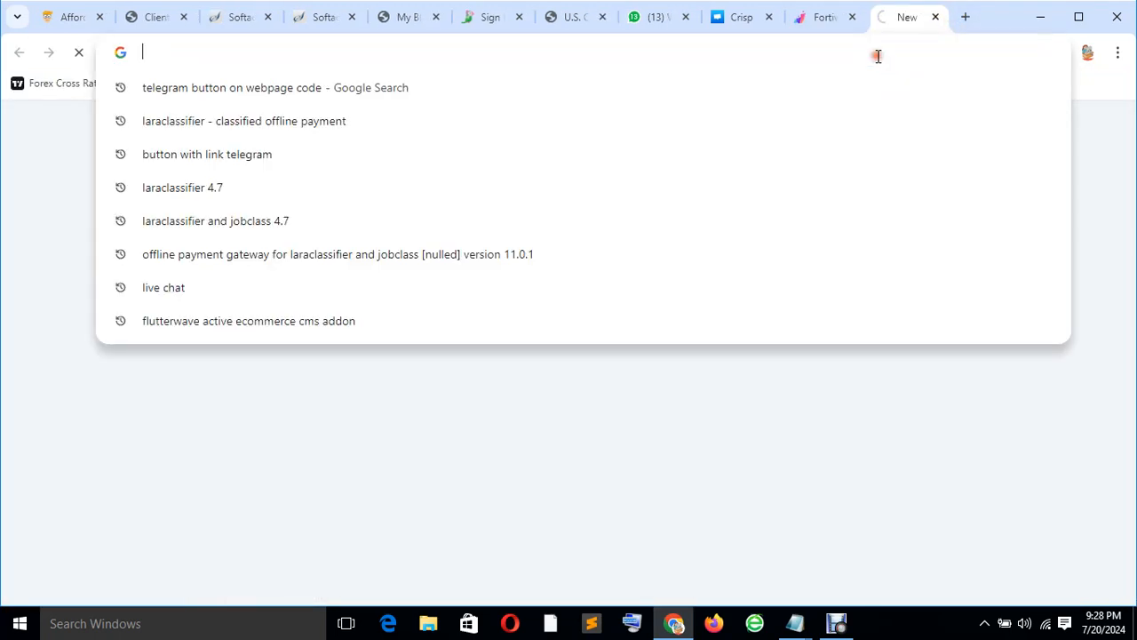
Paste the wp-admin address, strip the stray leading ': ', and load the mafgid.com login page.
key("ctrl+v")
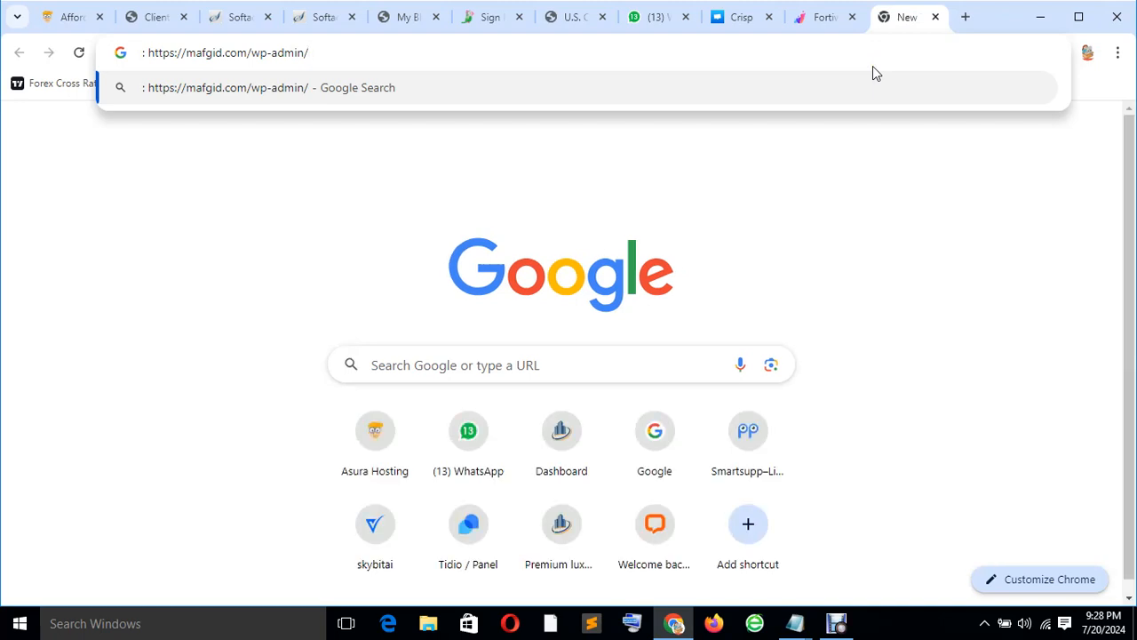
key("Return")
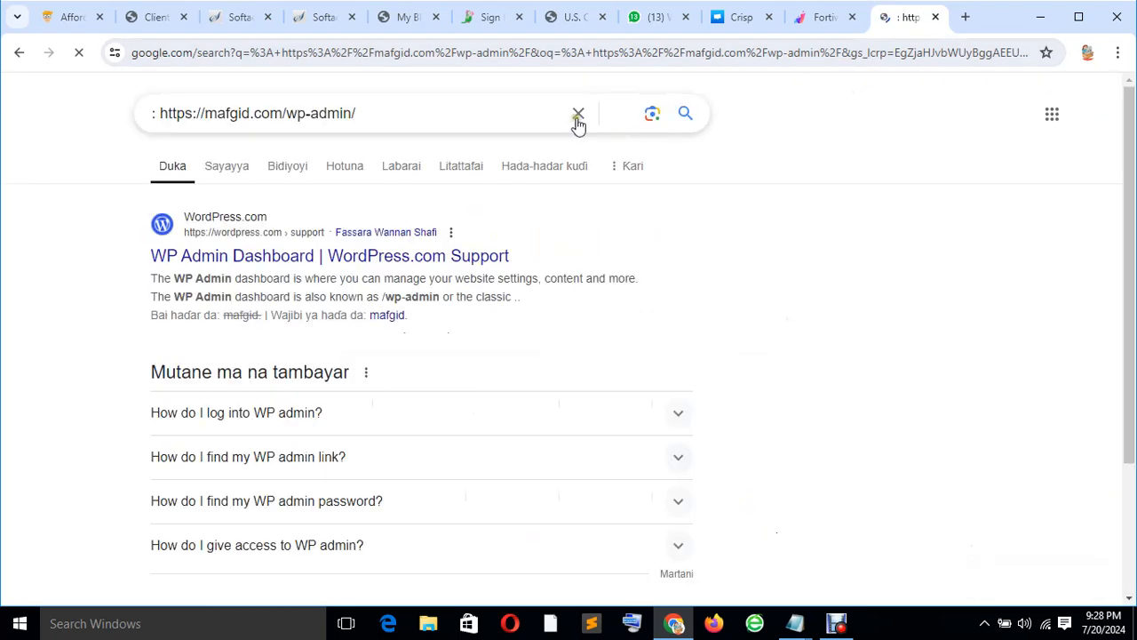
left_click(593, 52)
key("ctrl+v")
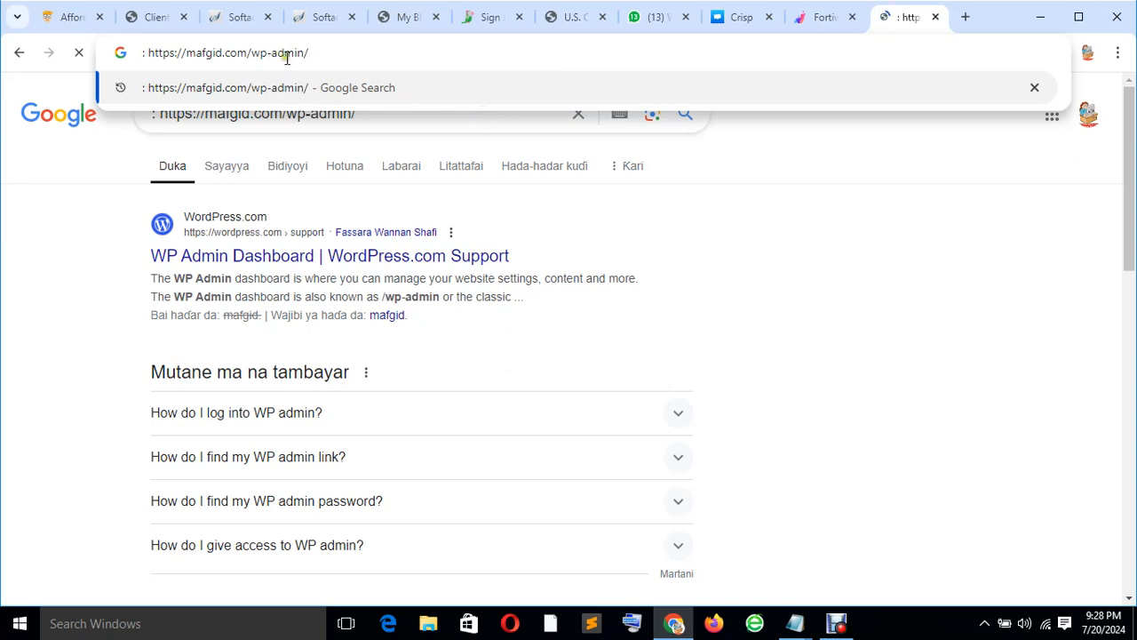
left_click(146, 53)
key("BackSpace")
key("BackSpace")
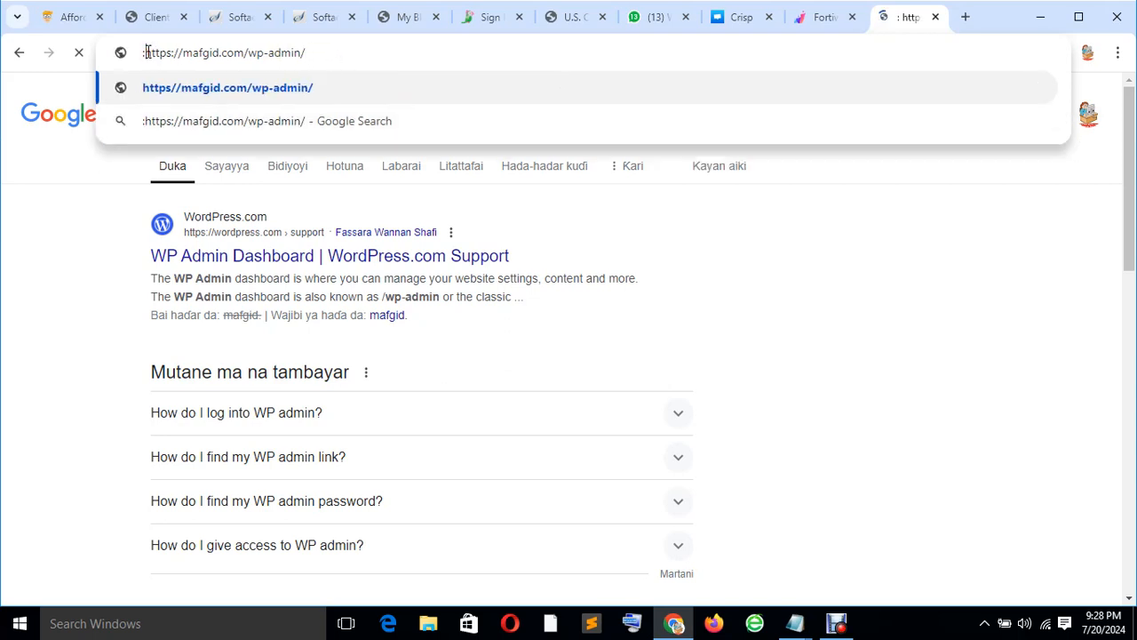
key("Return")
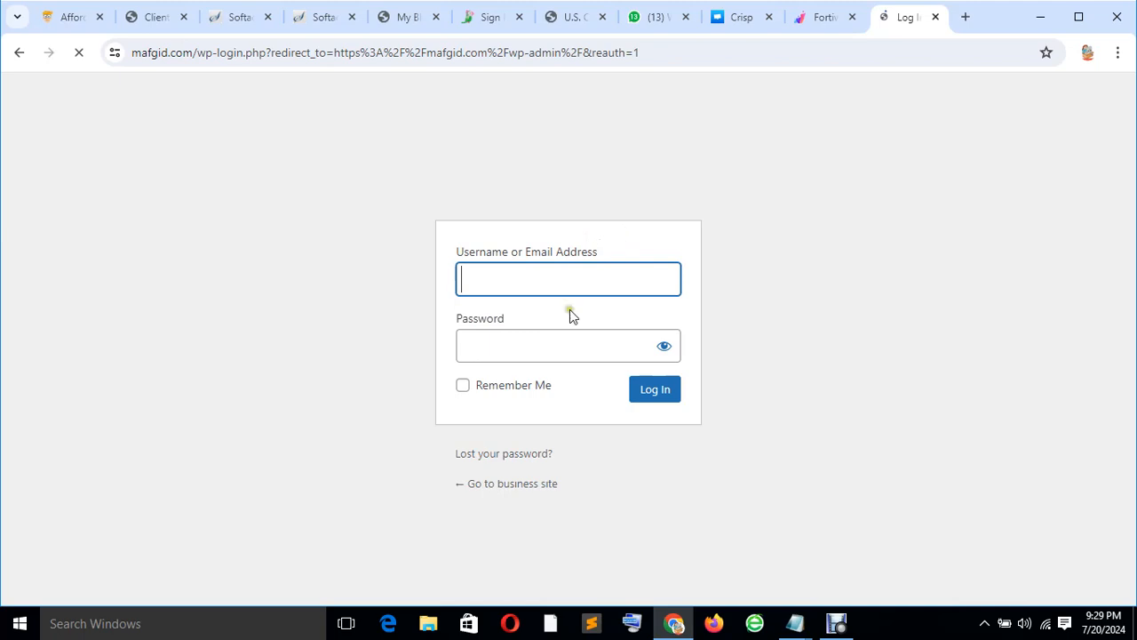
Log in with the admin username and password to reach the mafgid.com WordPress dashboard.
left_click(550, 275)
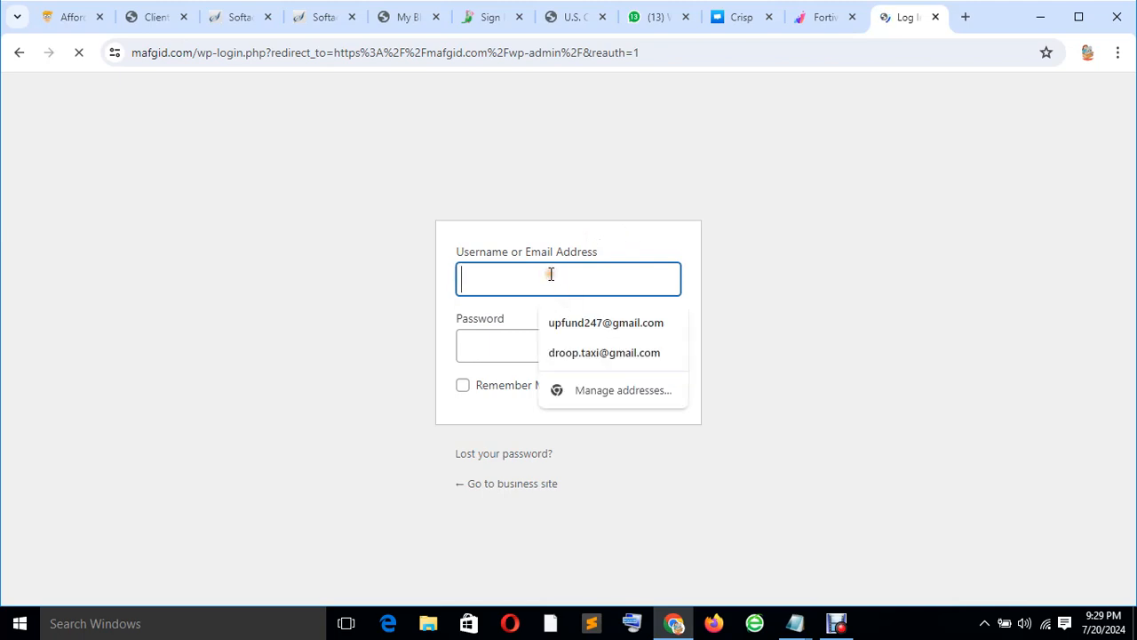
type("admin")
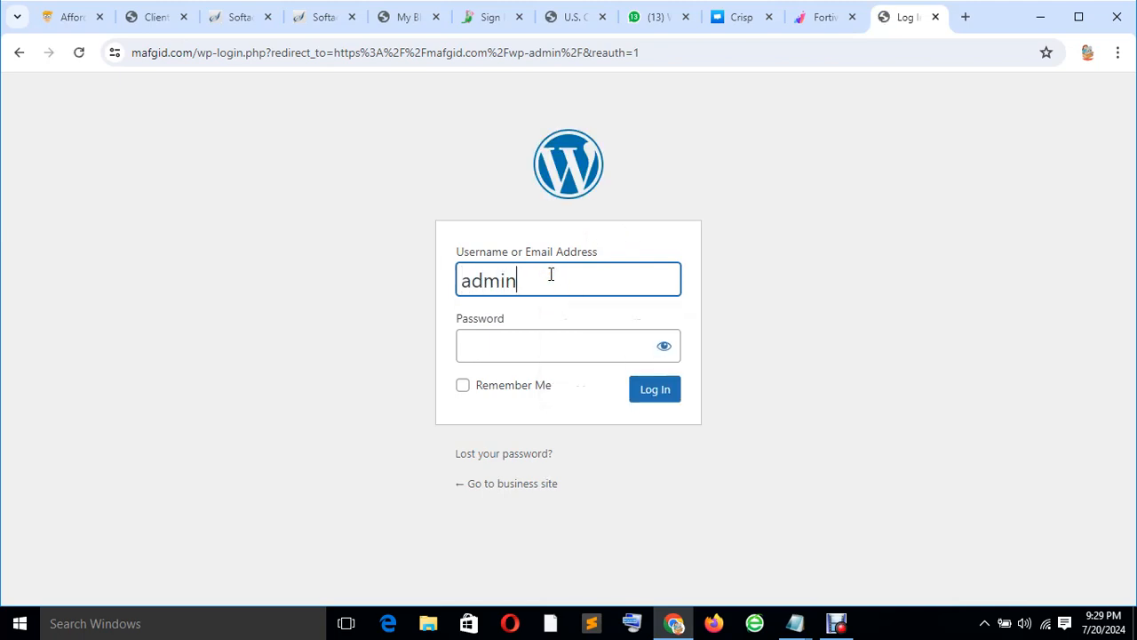
key("Tab")
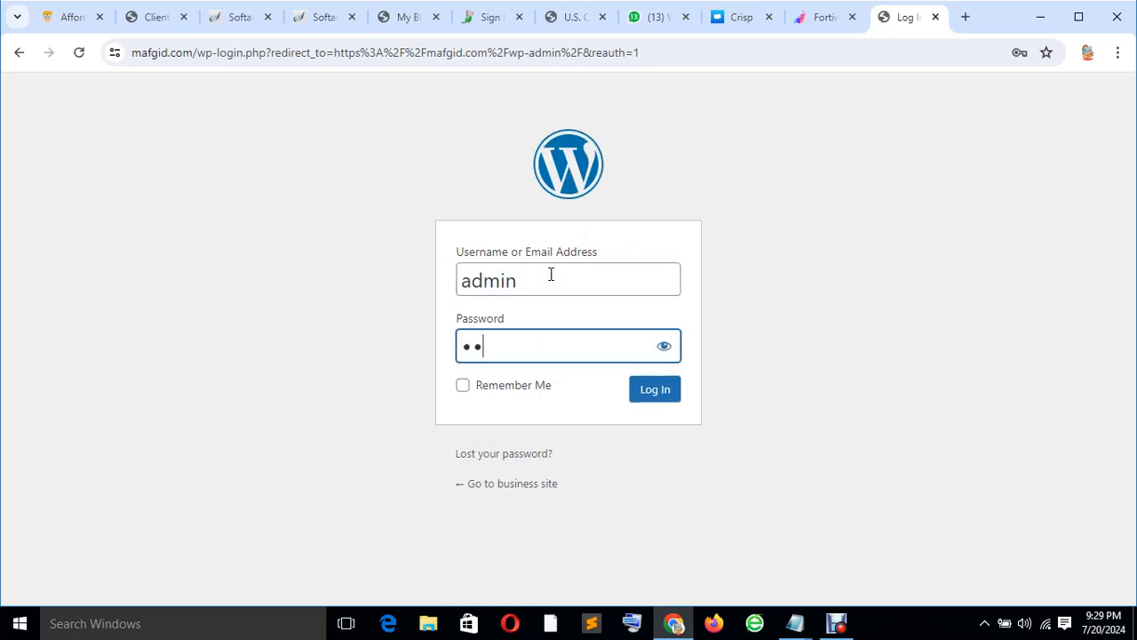
type("pass")
left_click(664, 345)
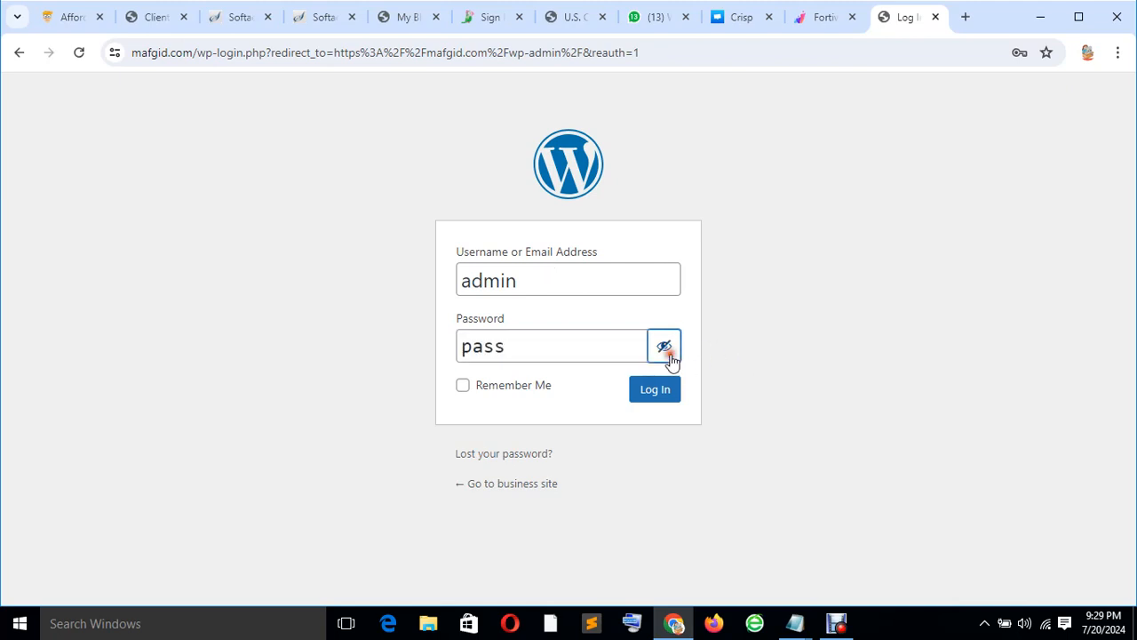
left_click(668, 387)
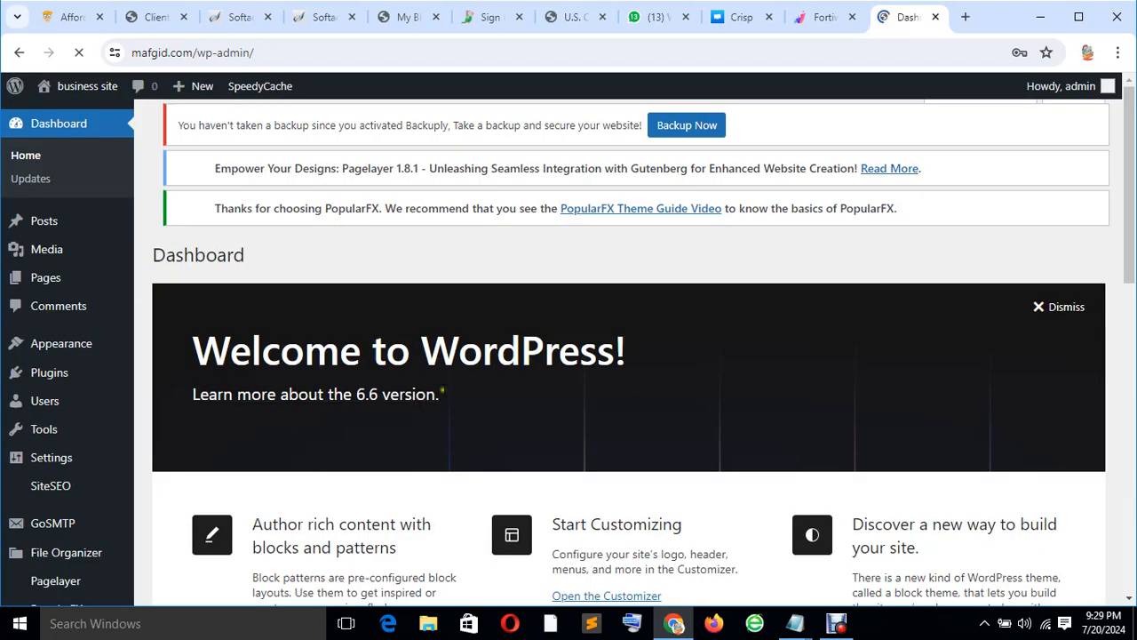
Look over the new WordPress dashboard and the Softaculous page, ending back on the dashboard.
scroll(483, 355, "down", 5)
scroll(409, 370, "up", 5)
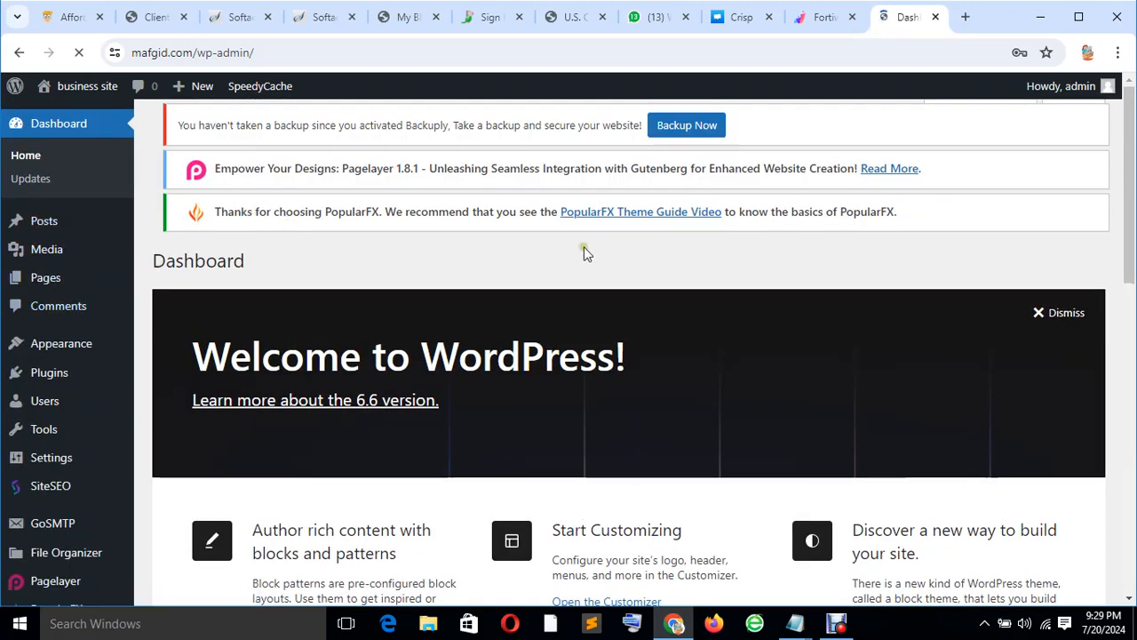
scroll(457, 323, "down", 12)
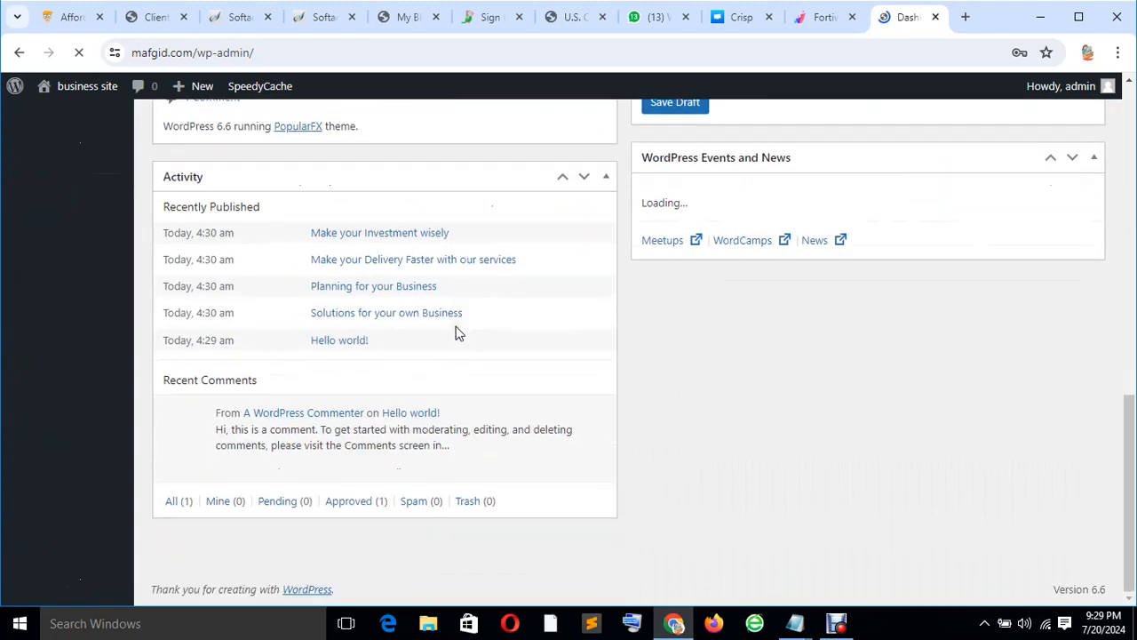
scroll(459, 336, "up", 12)
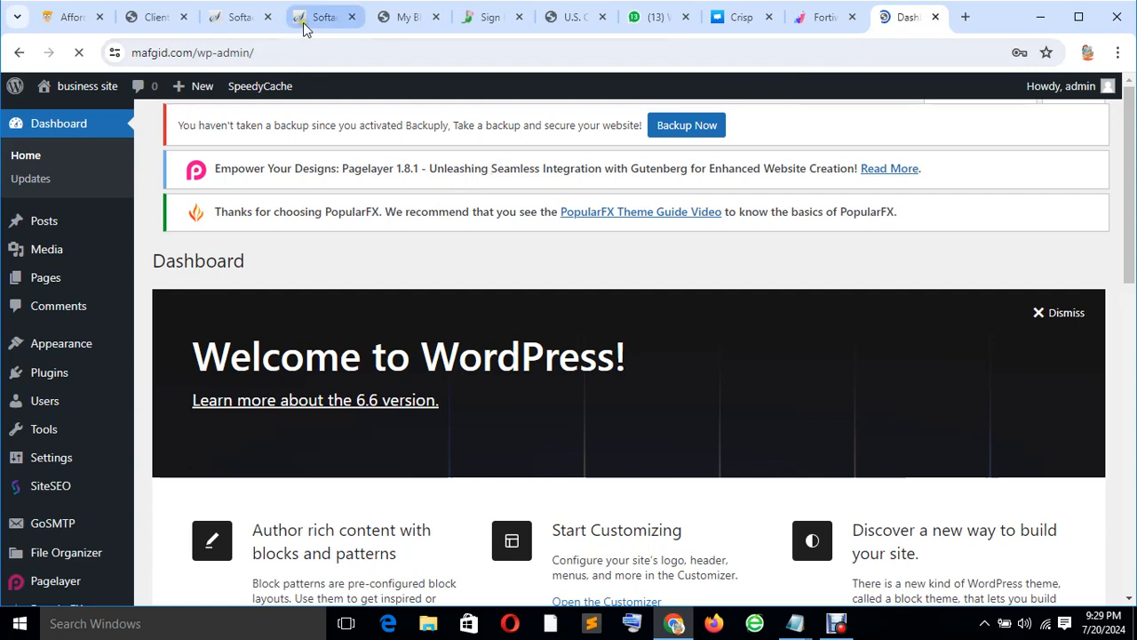
left_click(228, 22)
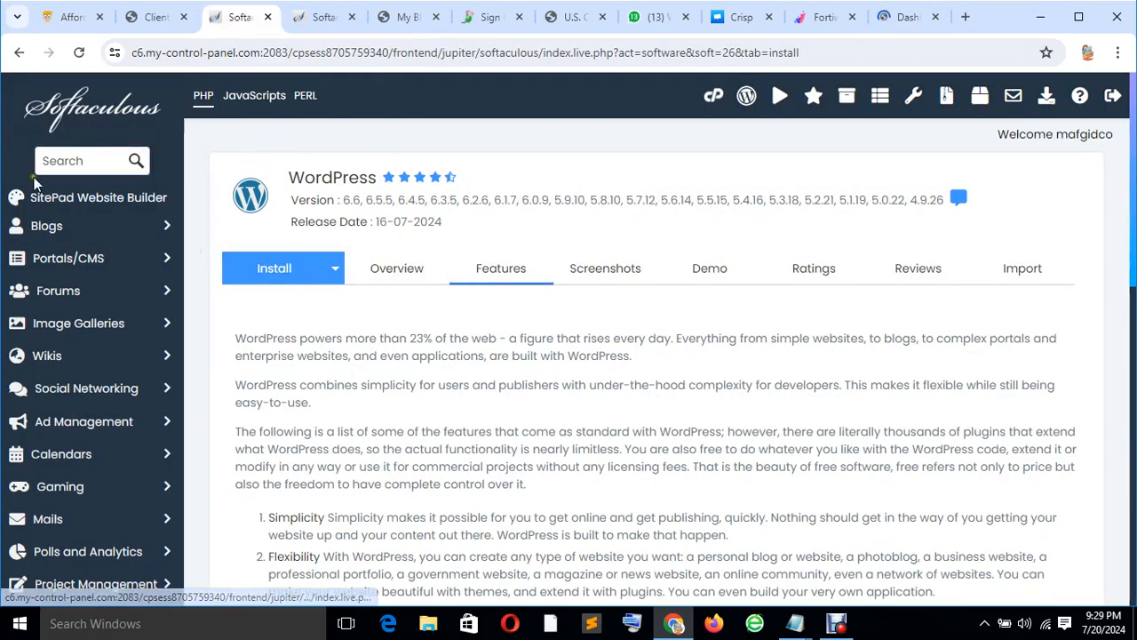
left_click(20, 53)
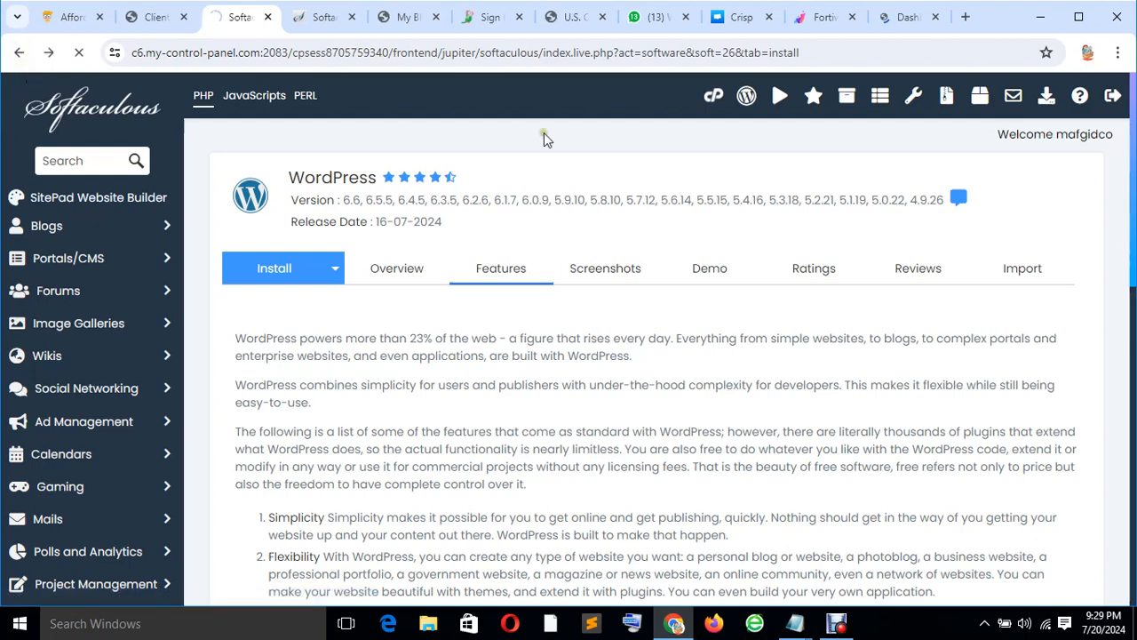
left_click(884, 26)
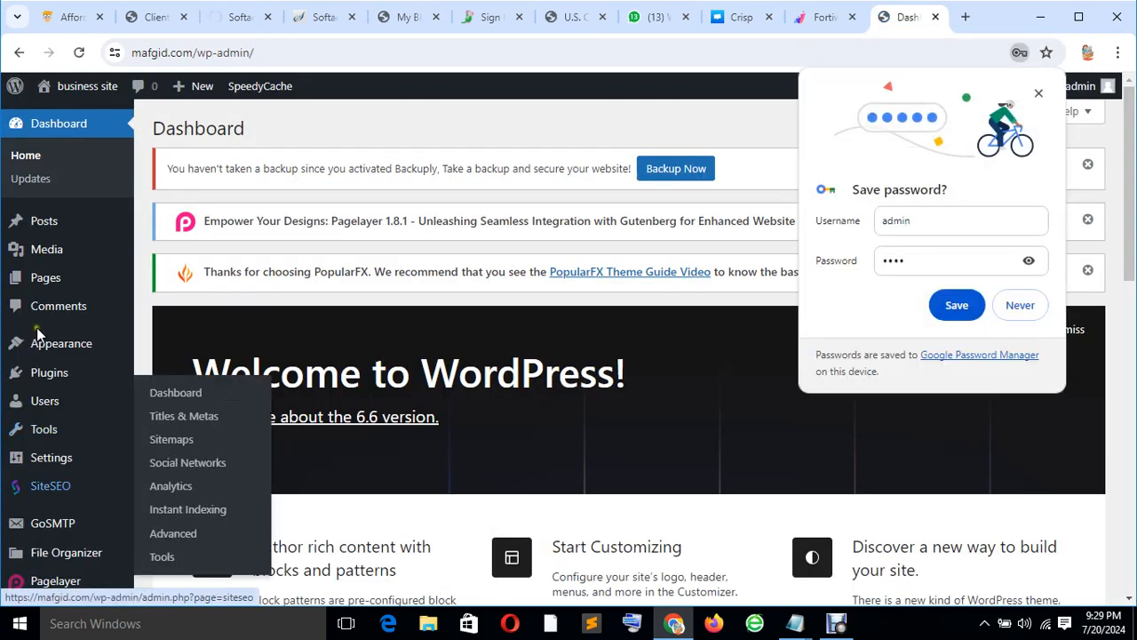
Save the admin login in Chrome and view the mafgid.com installation in WordPress Management.
left_click(957, 306)
scroll(631, 393, "down", 2)
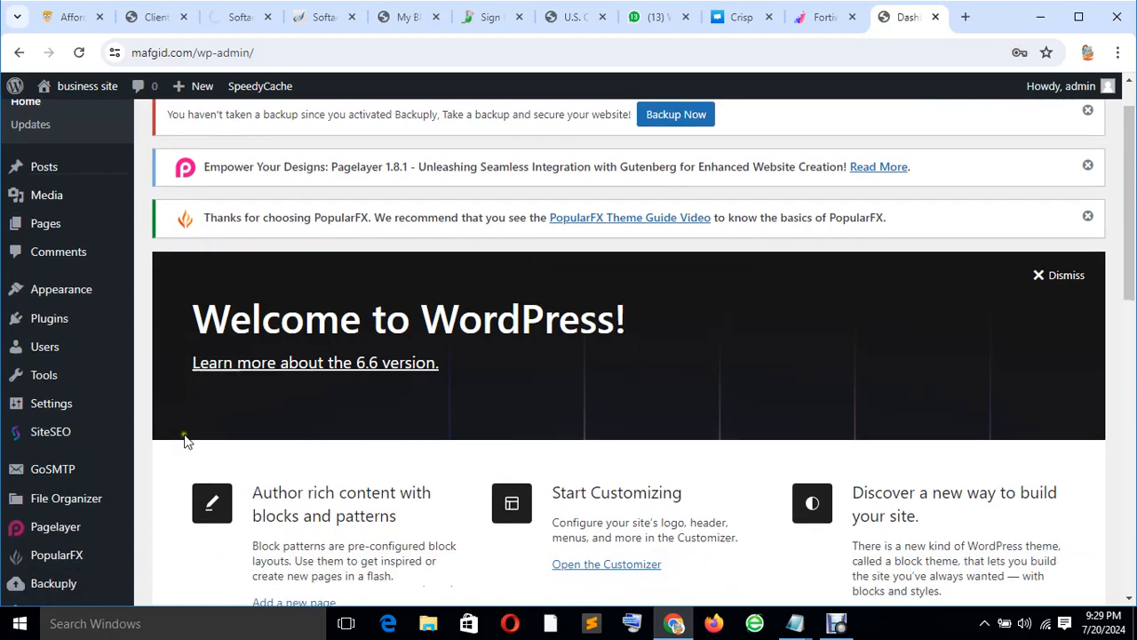
scroll(30, 464, "up", 2)
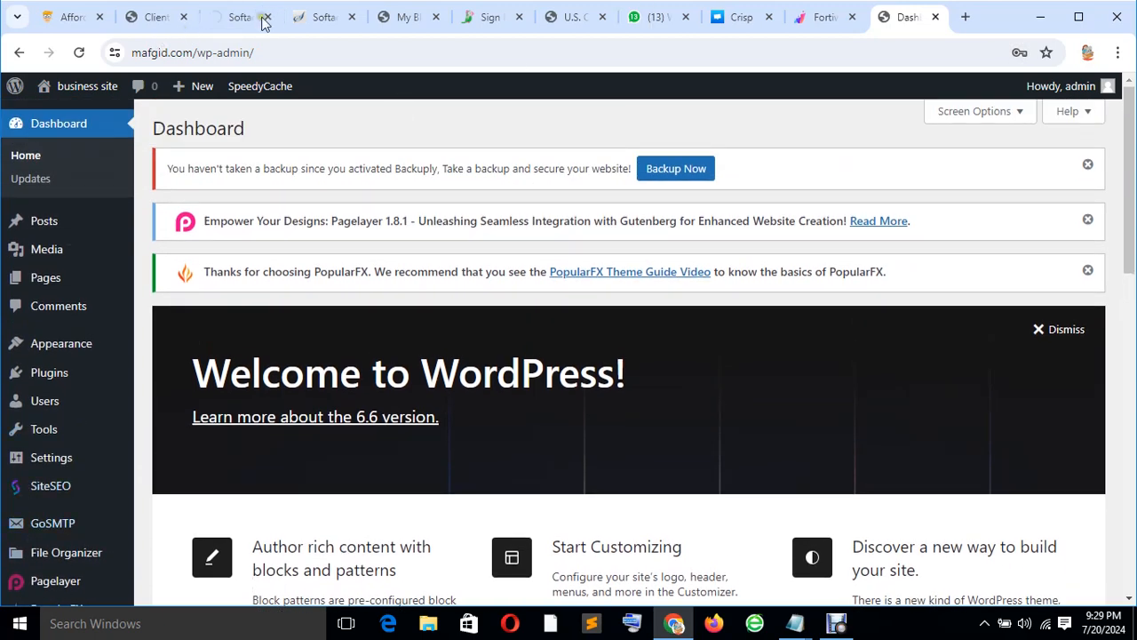
left_click(233, 18)
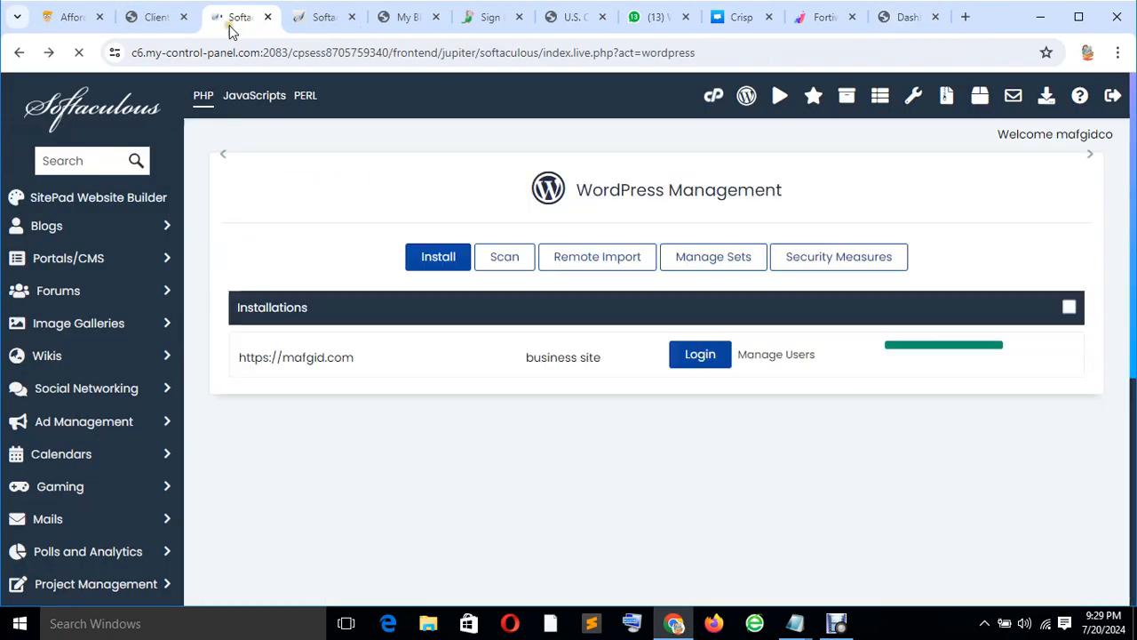
scroll(442, 435, "down", 3)
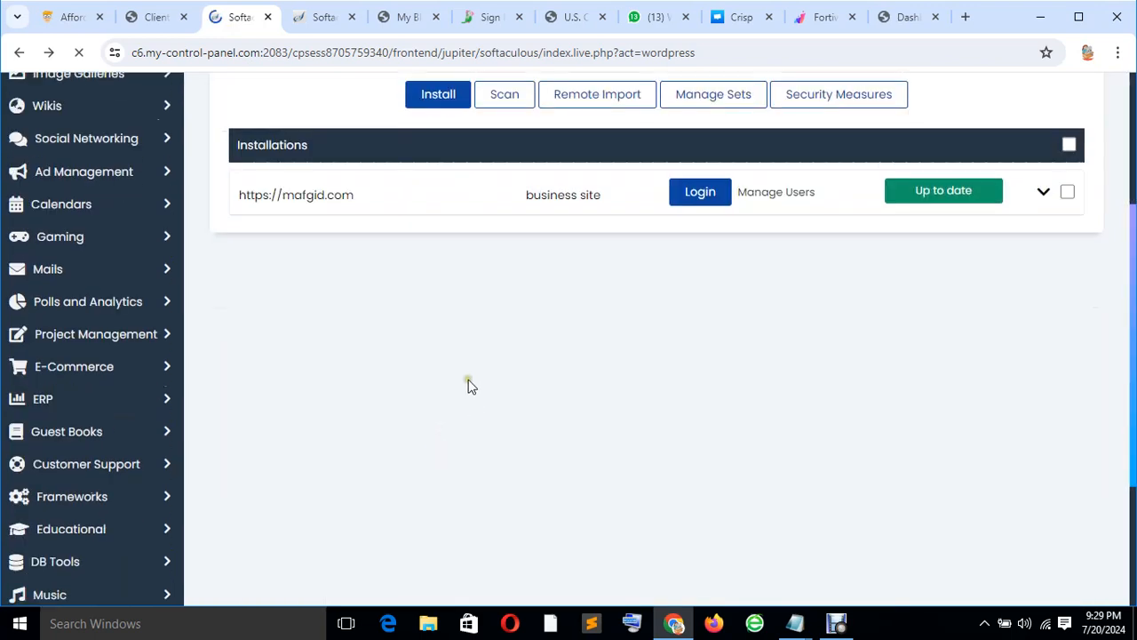
left_click(294, 197)
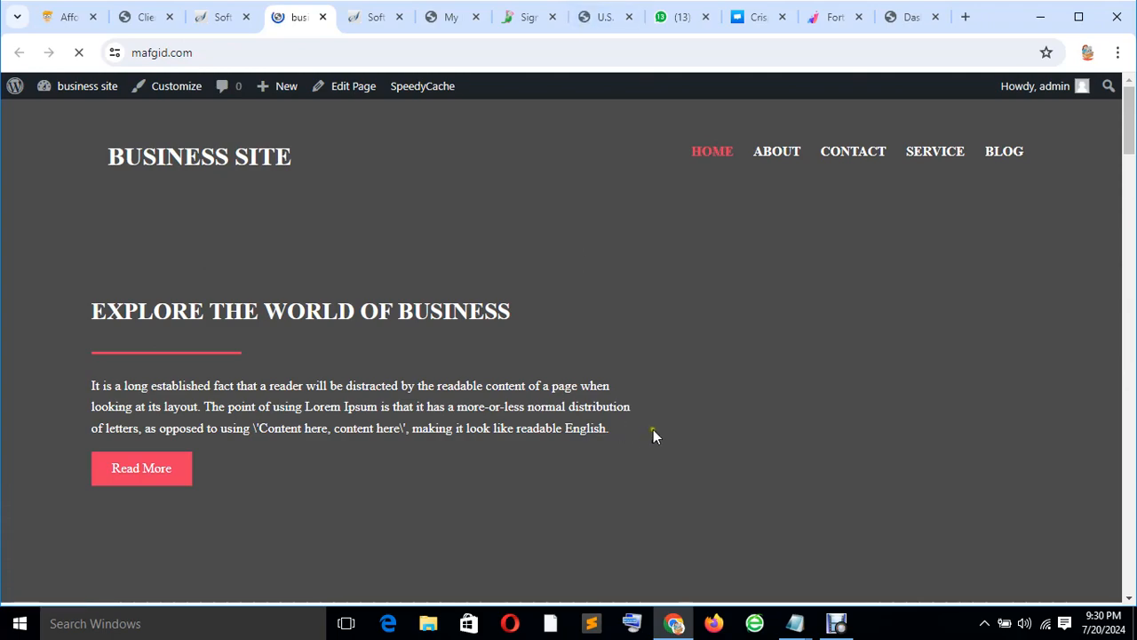
Preview the mafgid.com homepage from About Us through the team cards to the footer, then return to the dashboard.
scroll(658, 418, "down", 15)
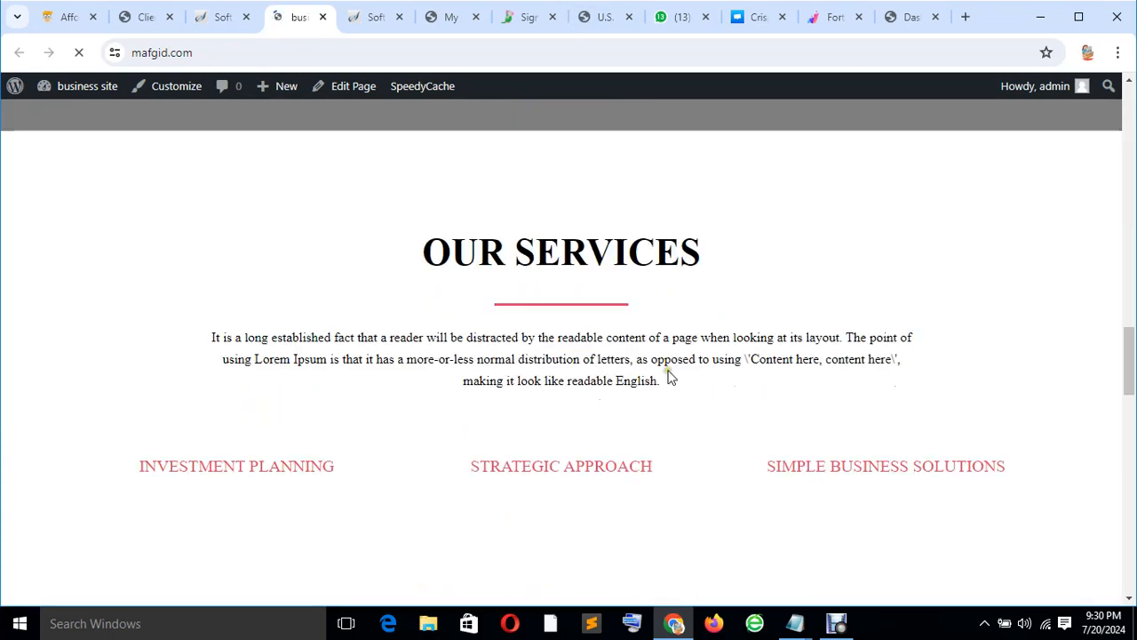
scroll(668, 373, "down", 15)
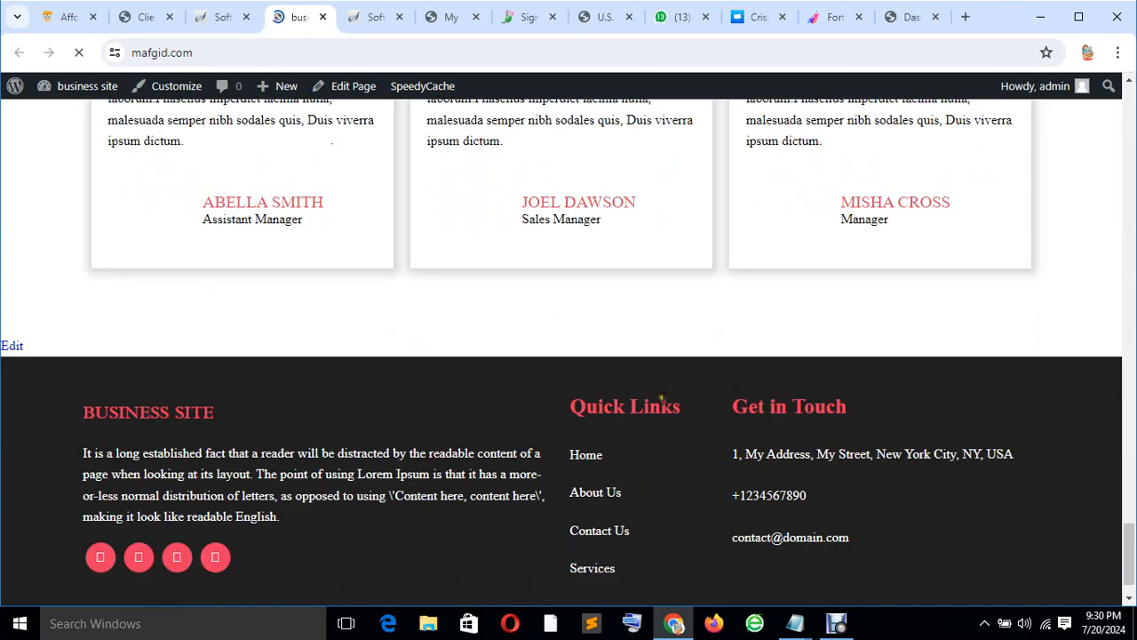
scroll(662, 399, "up", 20)
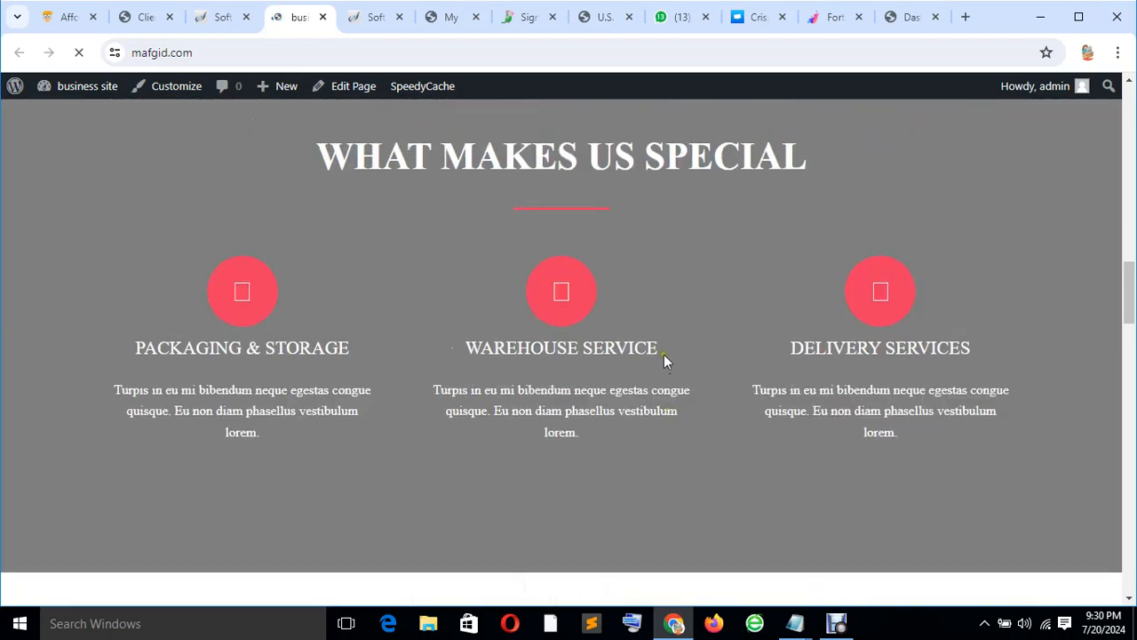
scroll(519, 338, "up", 10)
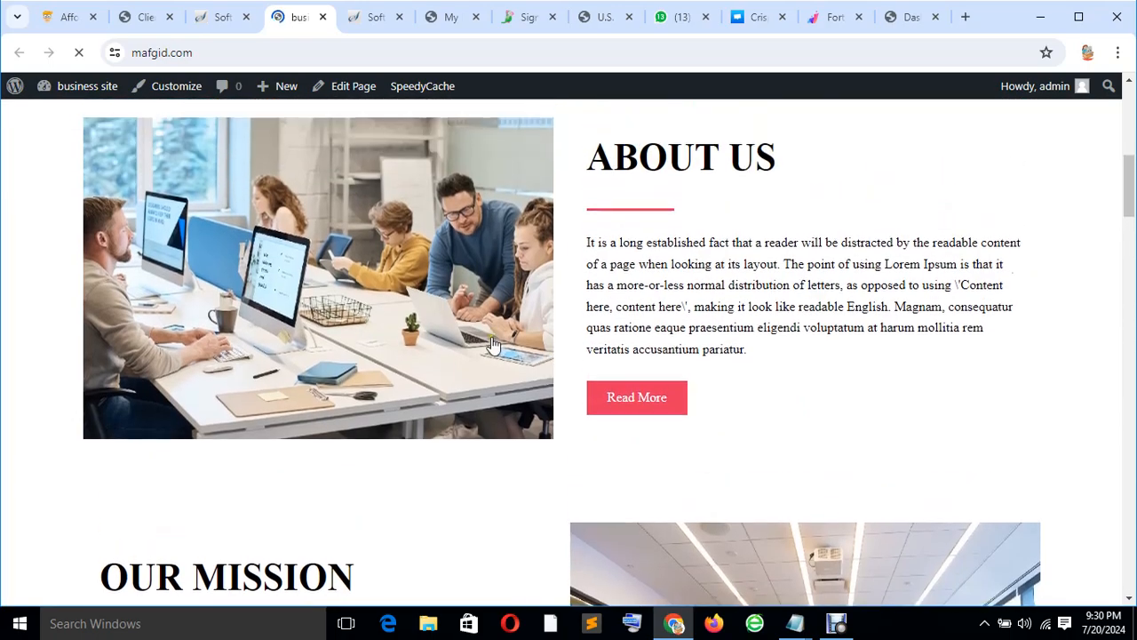
scroll(610, 290, "up", 5)
scroll(618, 278, "down", 7)
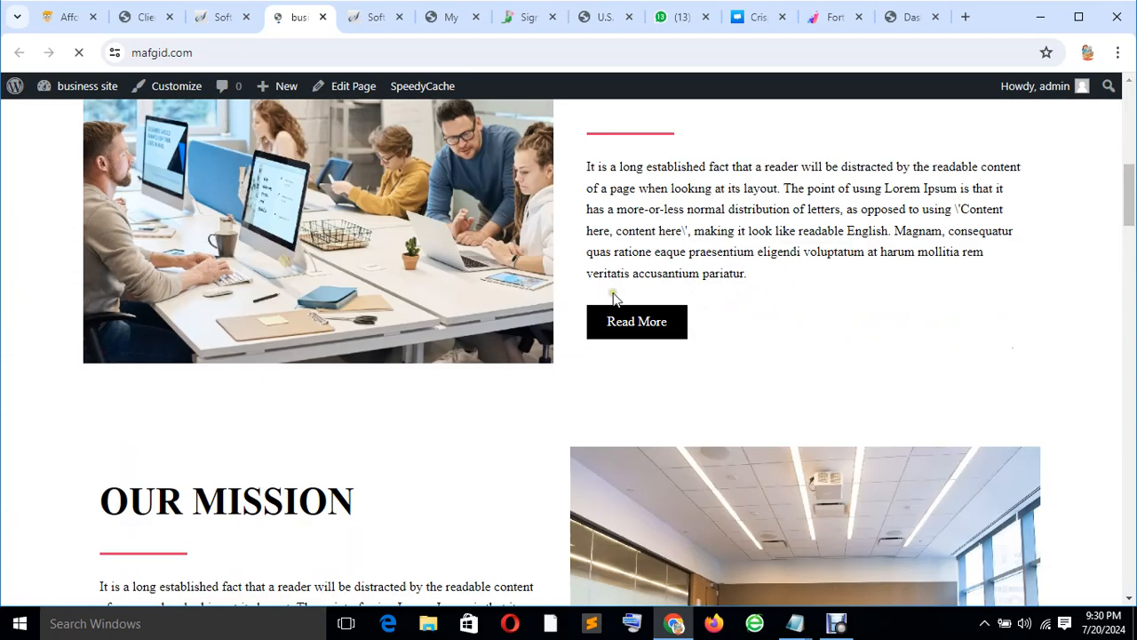
scroll(613, 298, "down", 10)
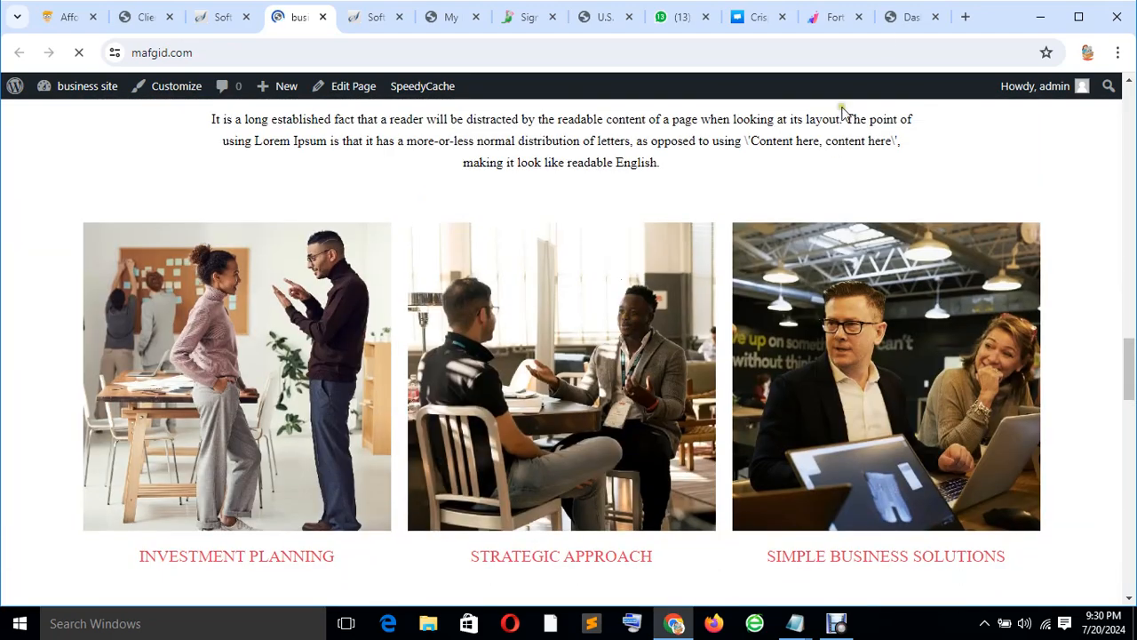
left_click(896, 16)
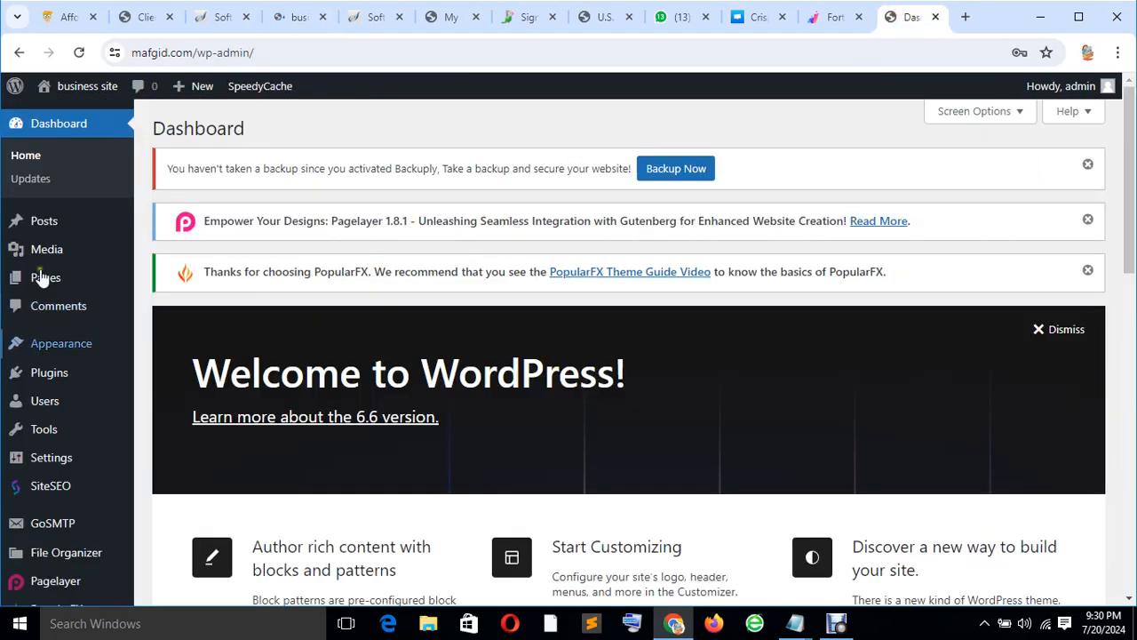
scroll(709, 419, "down", 4)
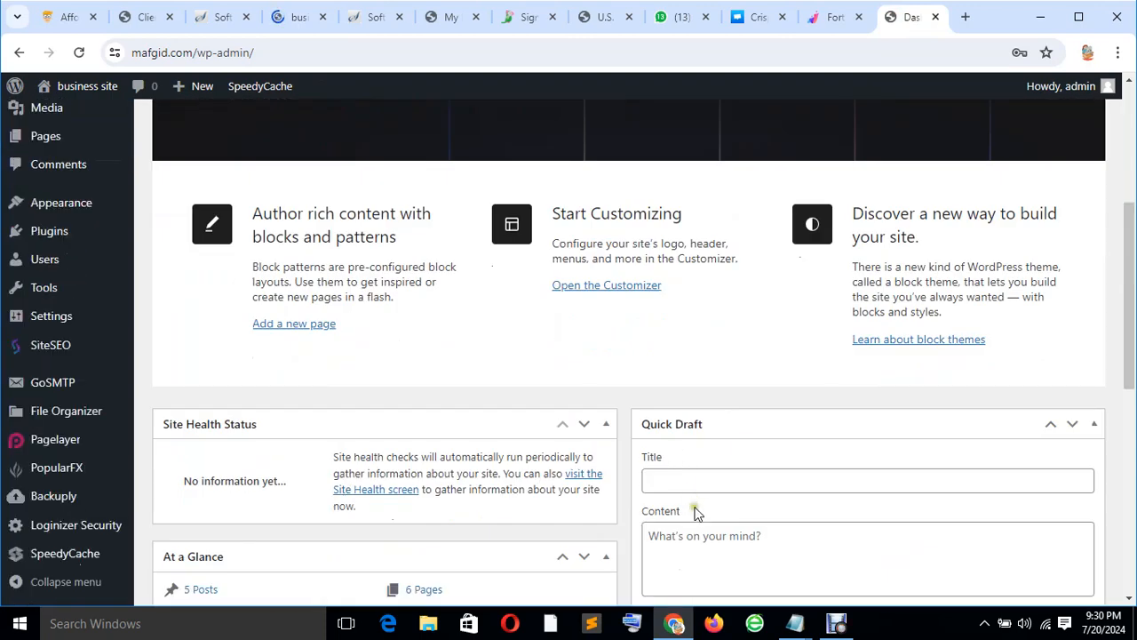